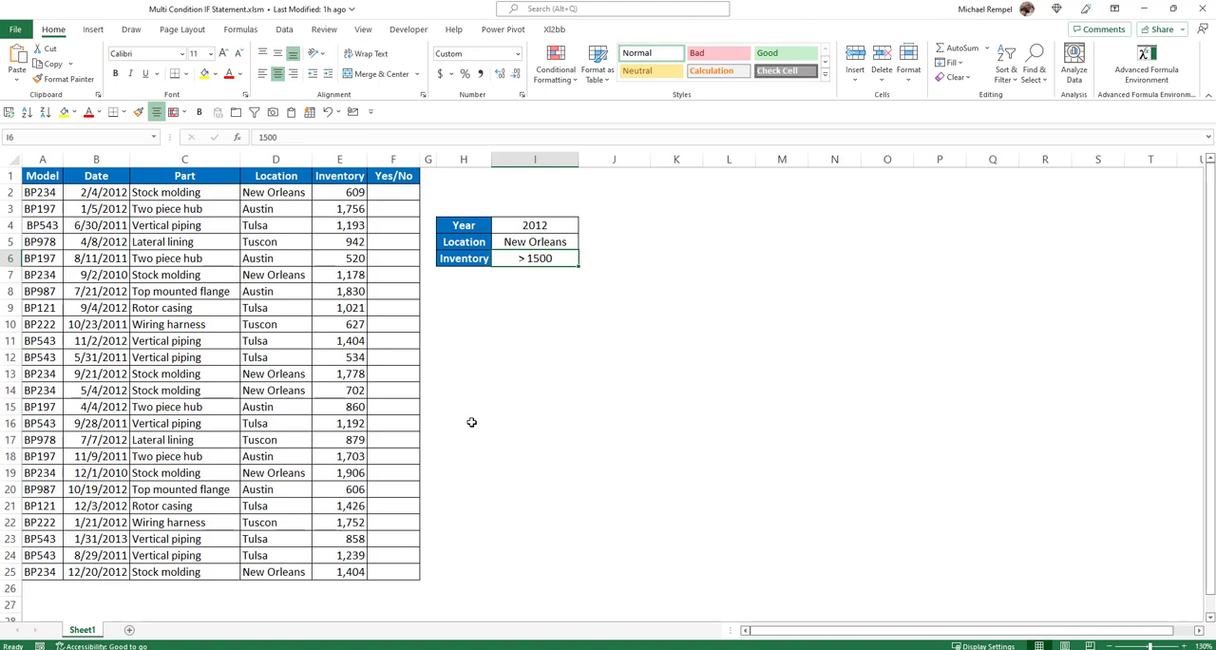
Examine the criteria cells for Year, Location and Inventory in I4:I6, including the choices offered for Year and Location
left_click(570, 230)
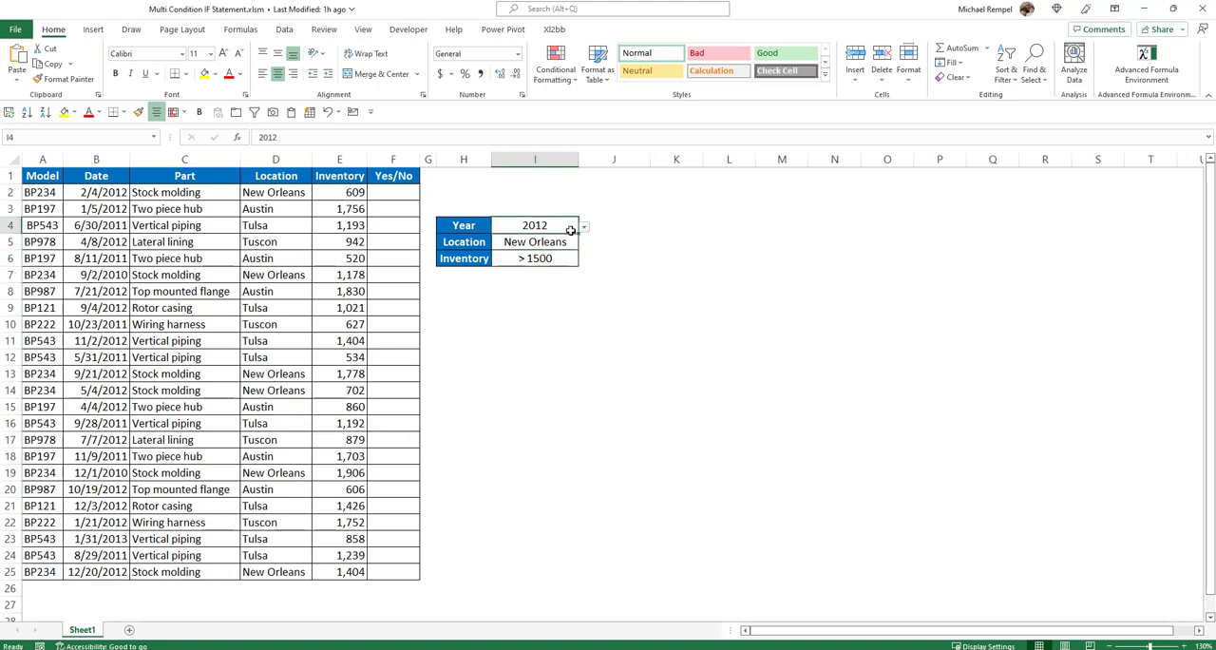
left_click(585, 230)
left_click(584, 230)
left_click(565, 239)
left_click(584, 244)
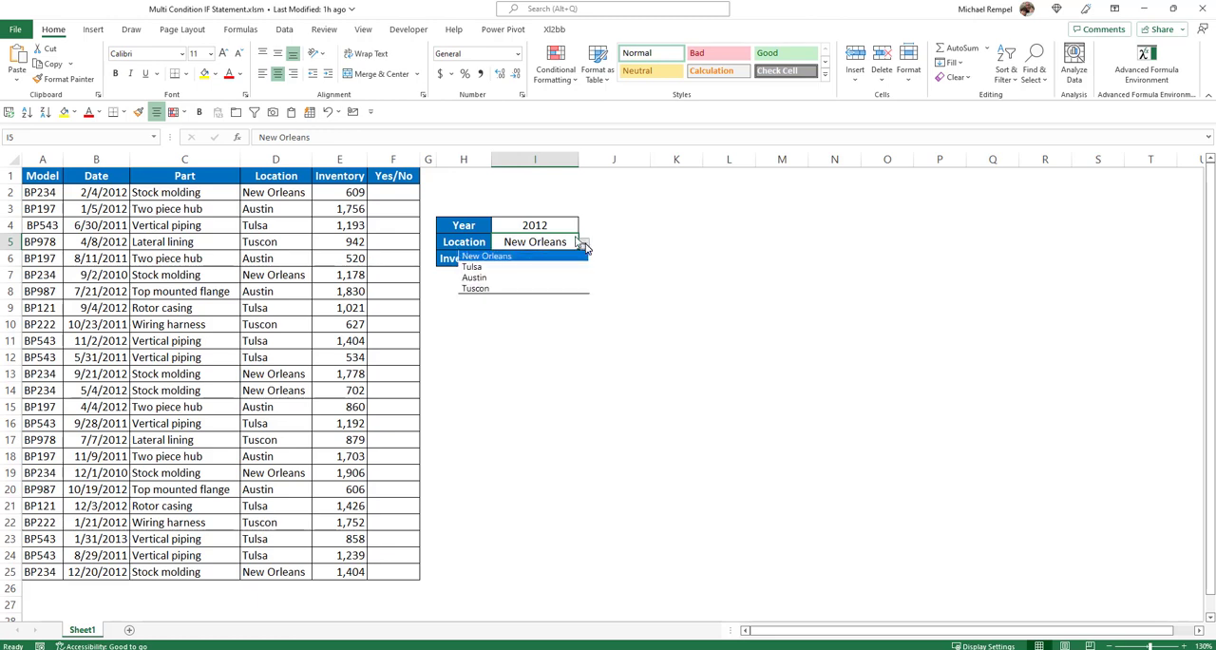
left_click(584, 244)
left_click(537, 259)
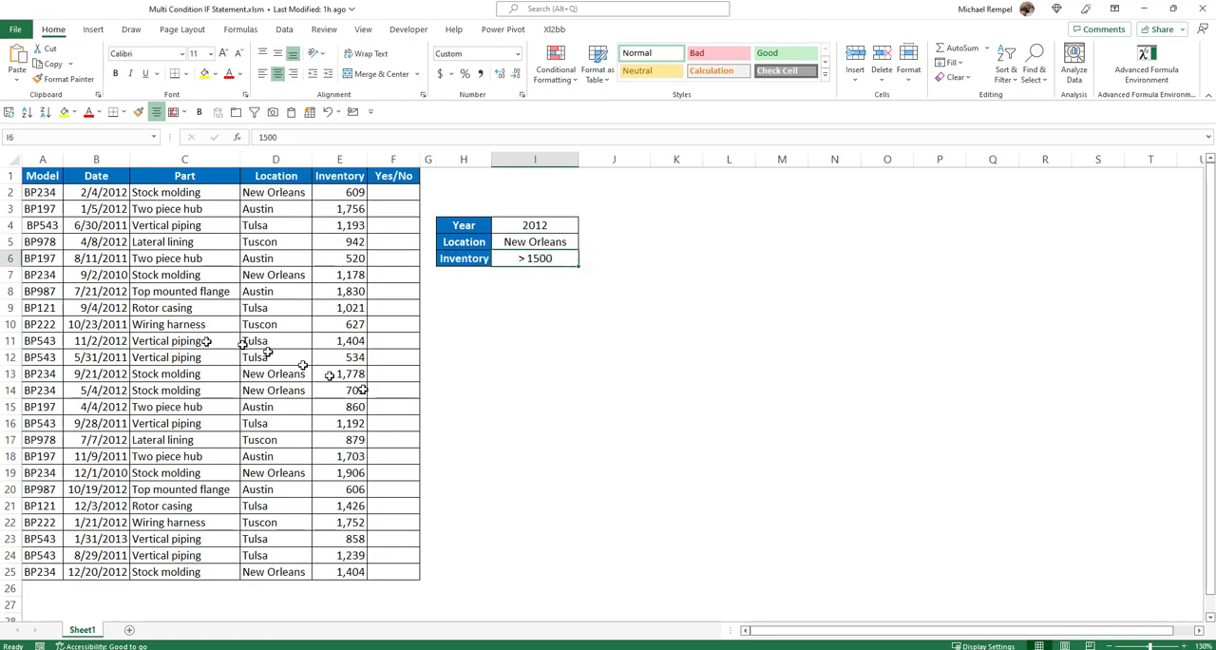
Review the formula, format and range of the table's existing conditional formatting rule without changing it
left_click(163, 307)
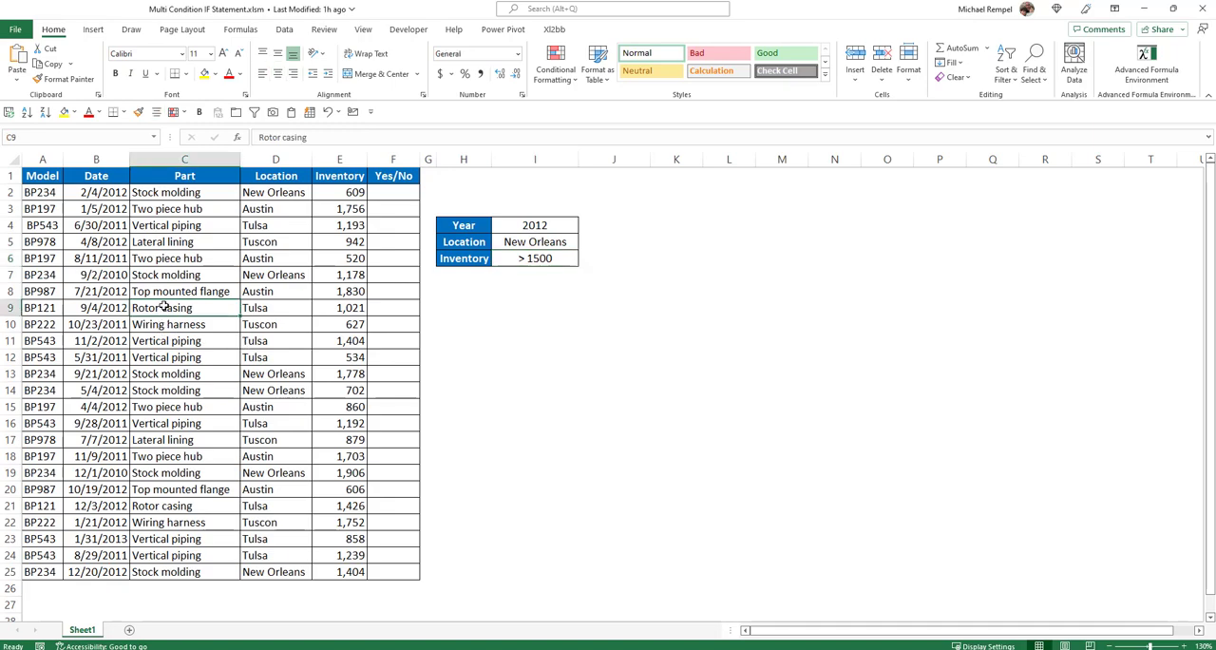
left_click(555, 66)
left_click(575, 290)
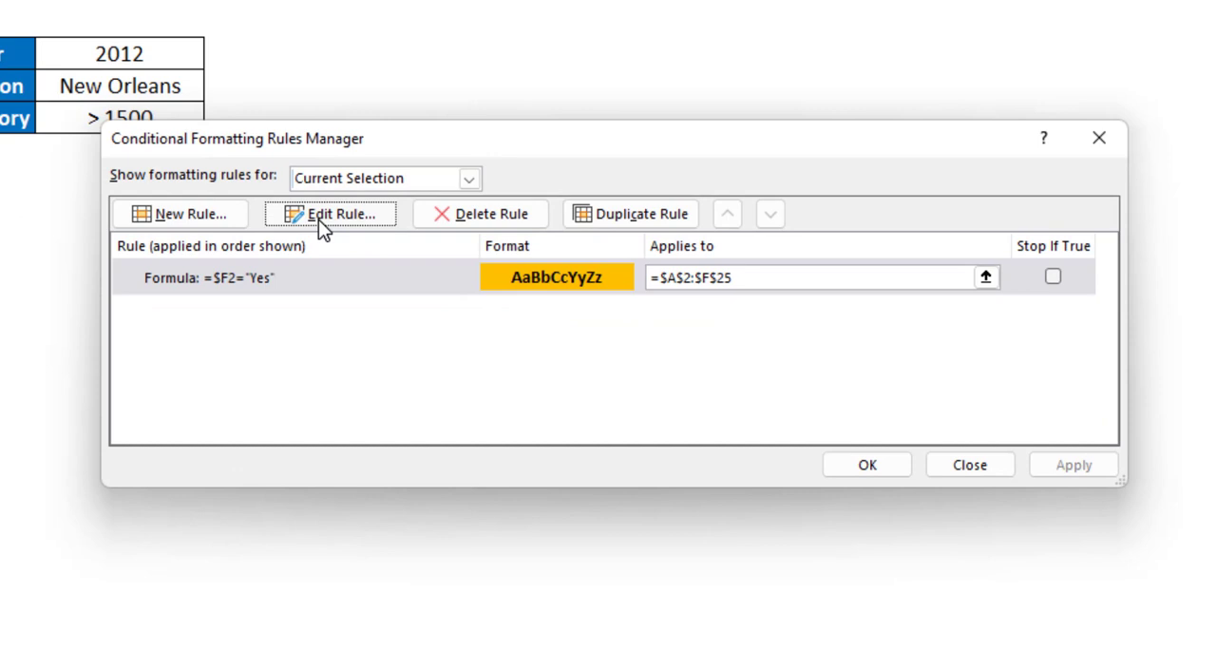
left_click(328, 214)
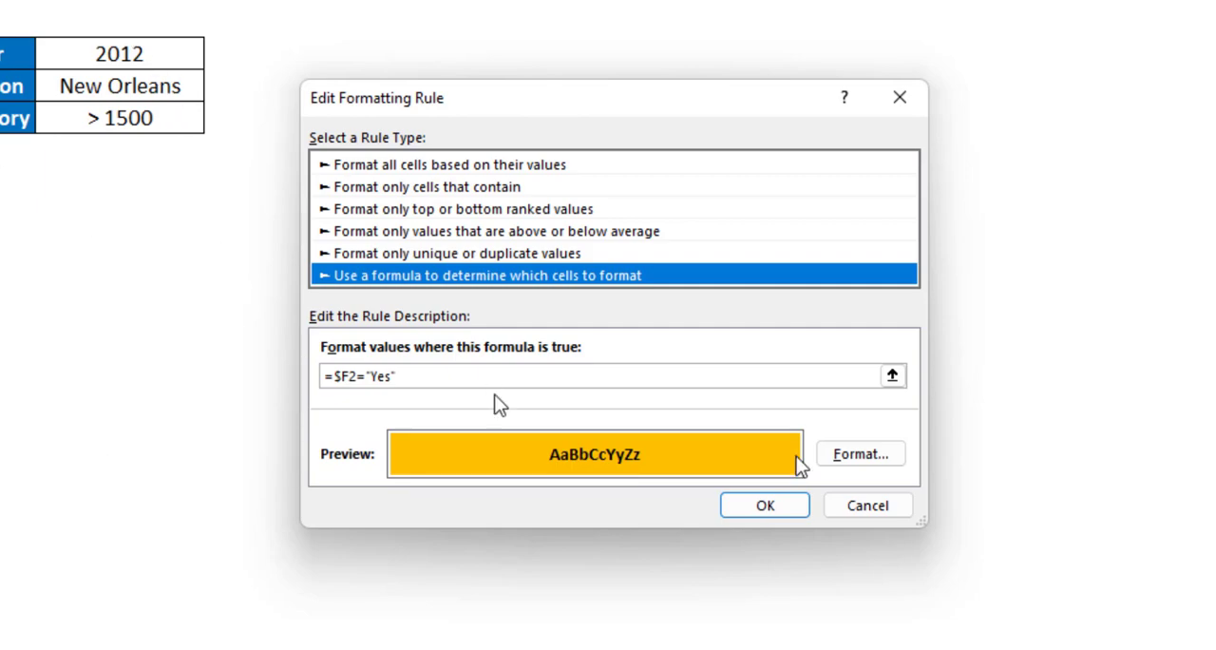
left_click(867, 506)
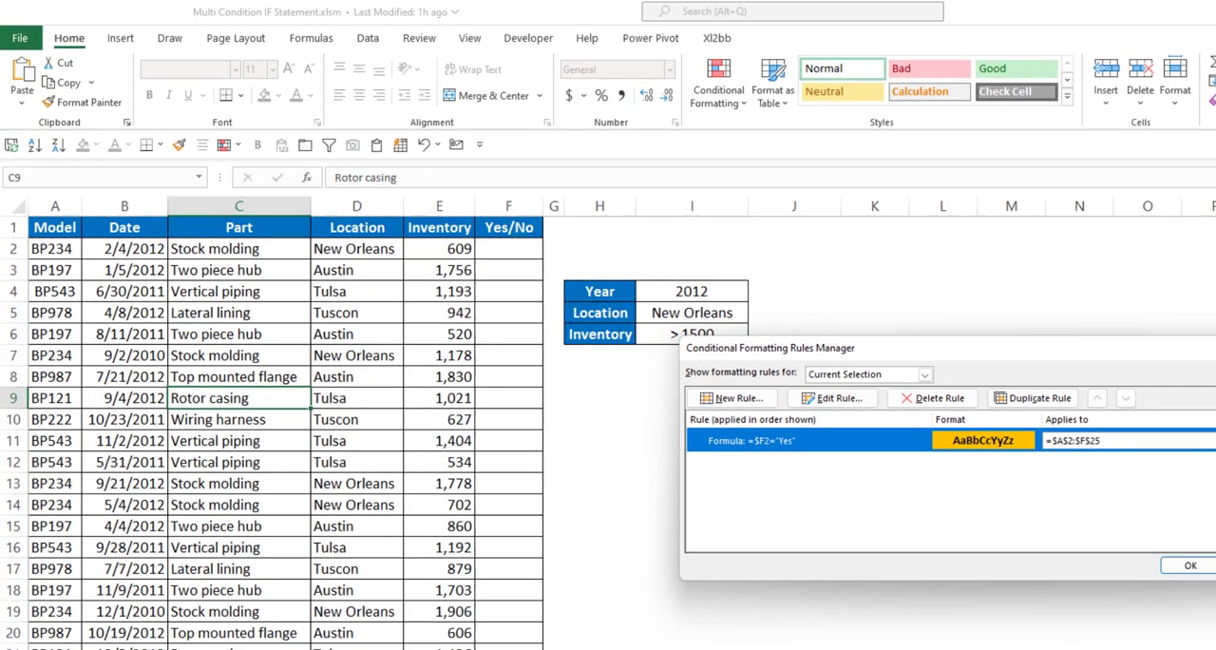
left_click(970, 465)
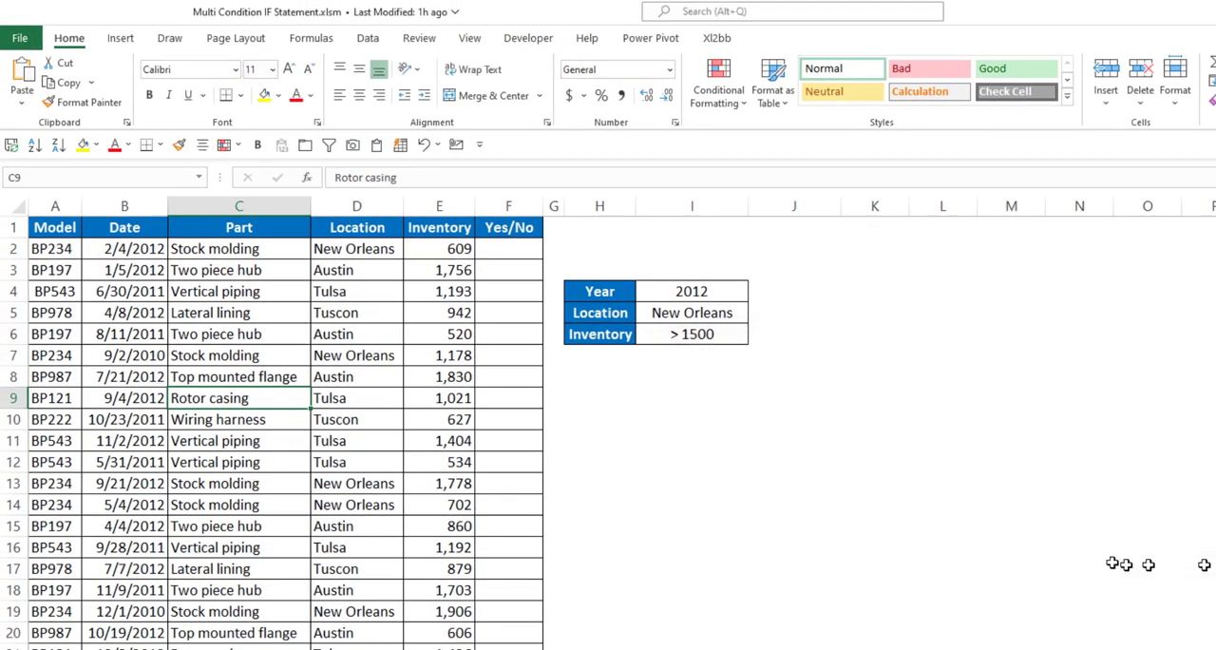
Start an IF formula in F2 with the year test (YEAR(B2)=$I$4), using an absolute reference to the Year criterion
left_click(504, 248)
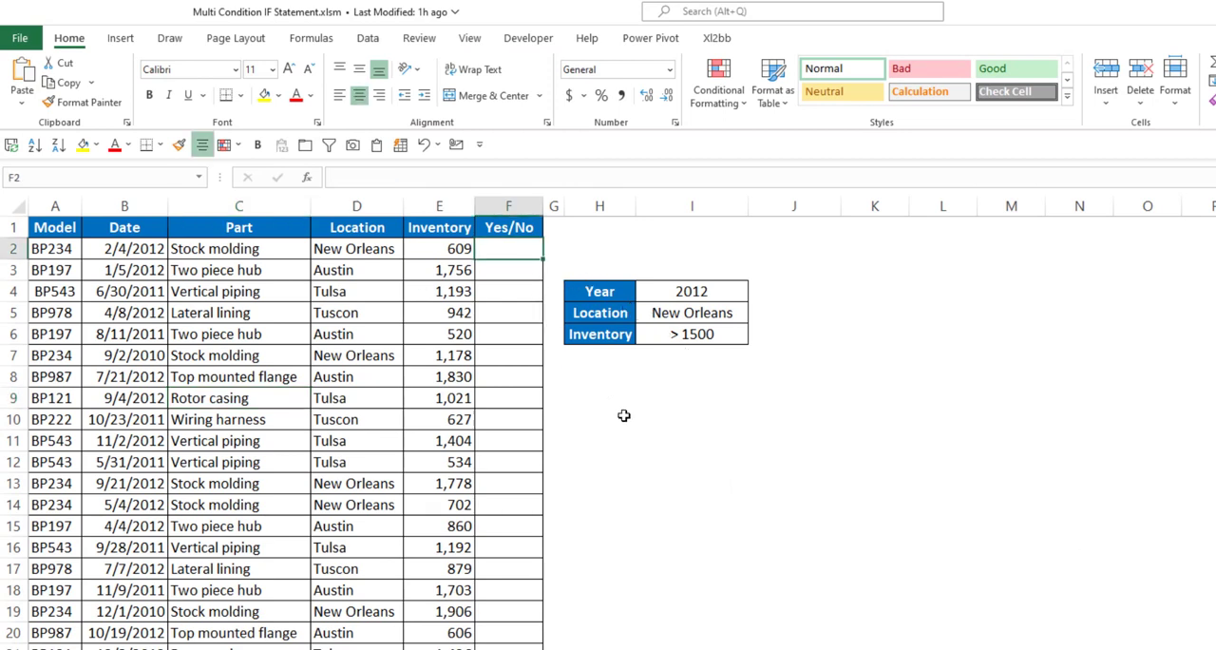
type("=IF((")
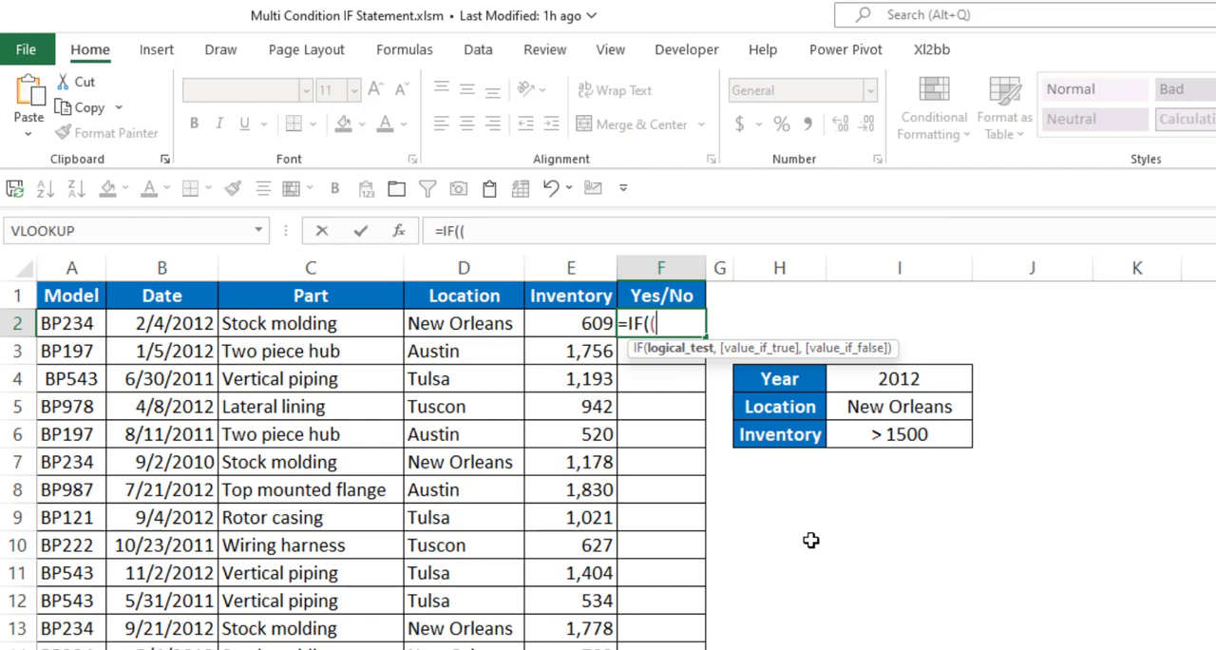
type("year")
key("Tab")
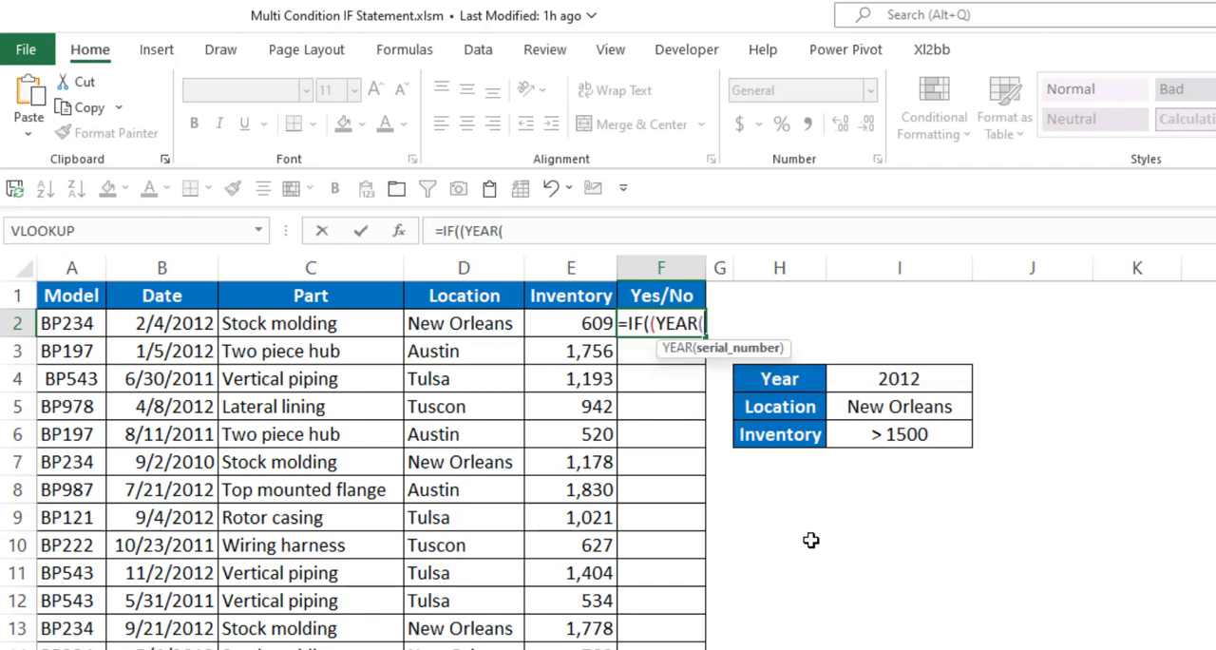
left_click(153, 324)
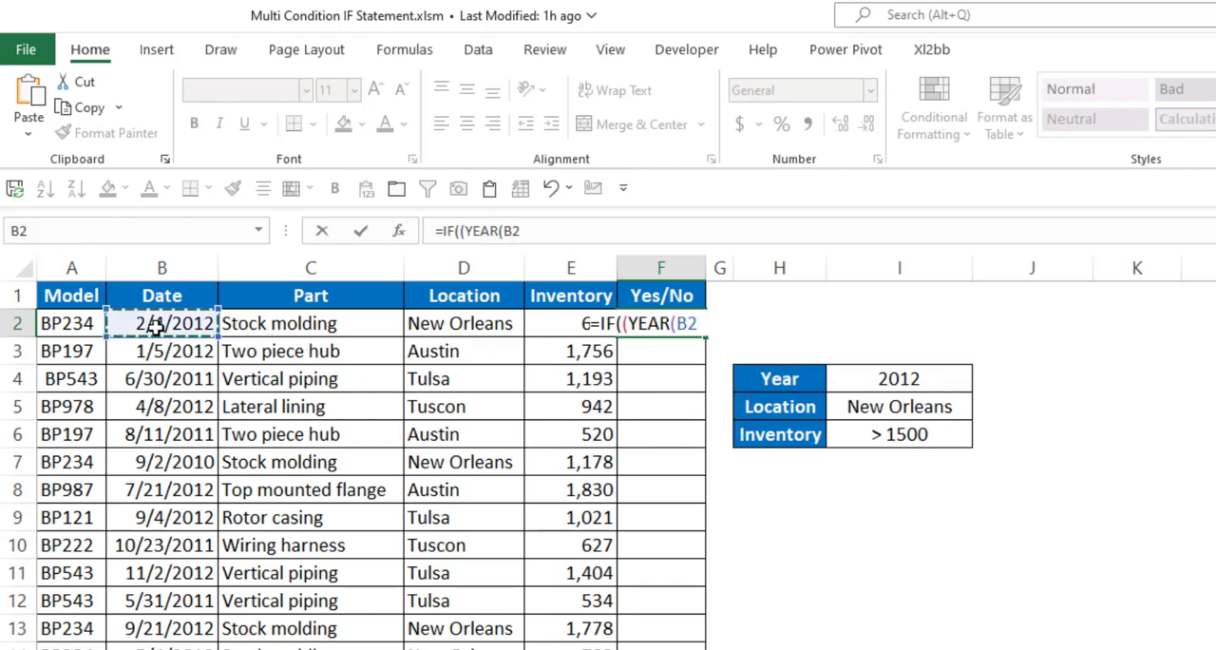
type(")=")
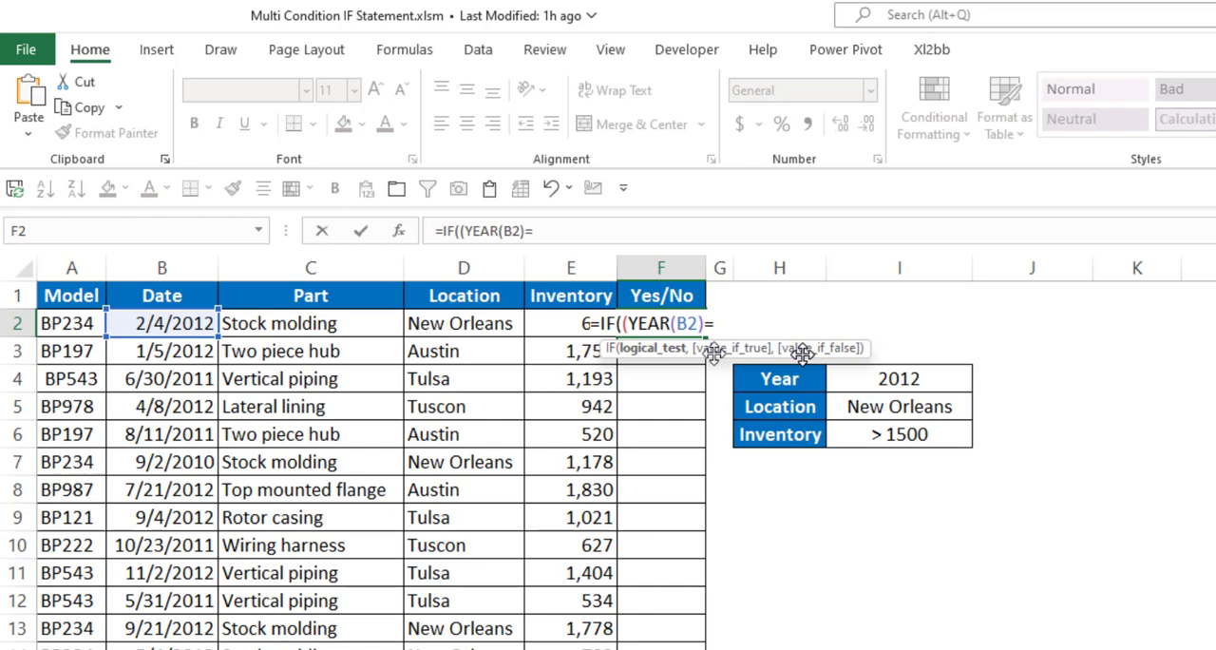
left_click(909, 378)
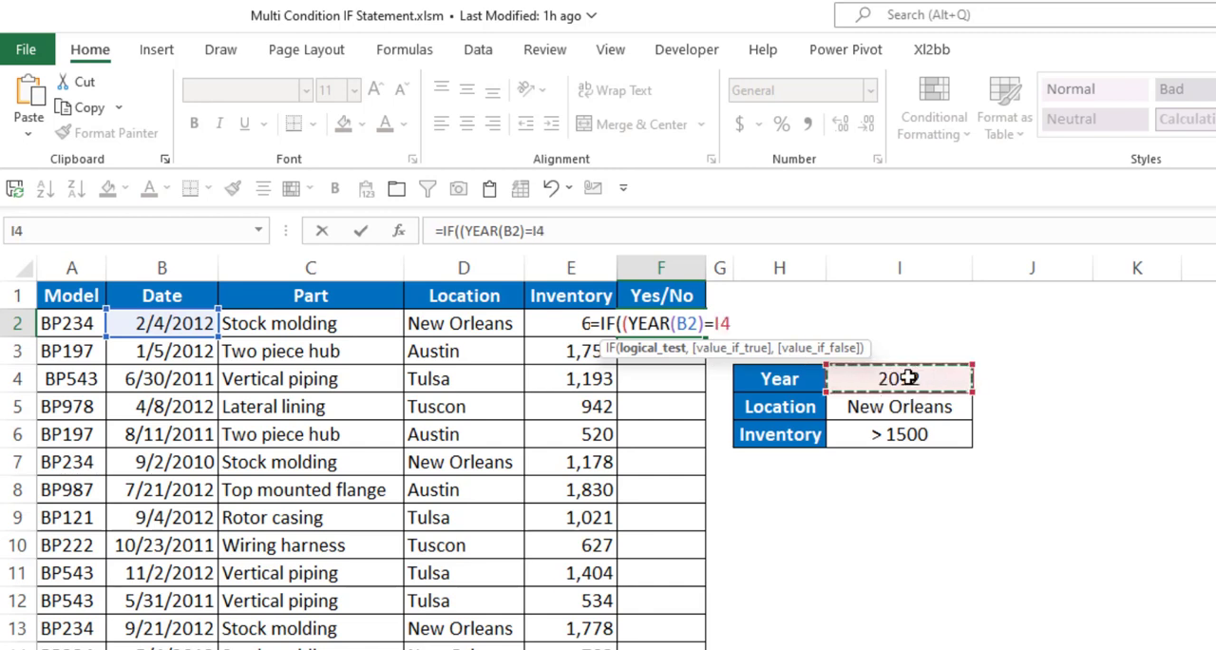
key("F4")
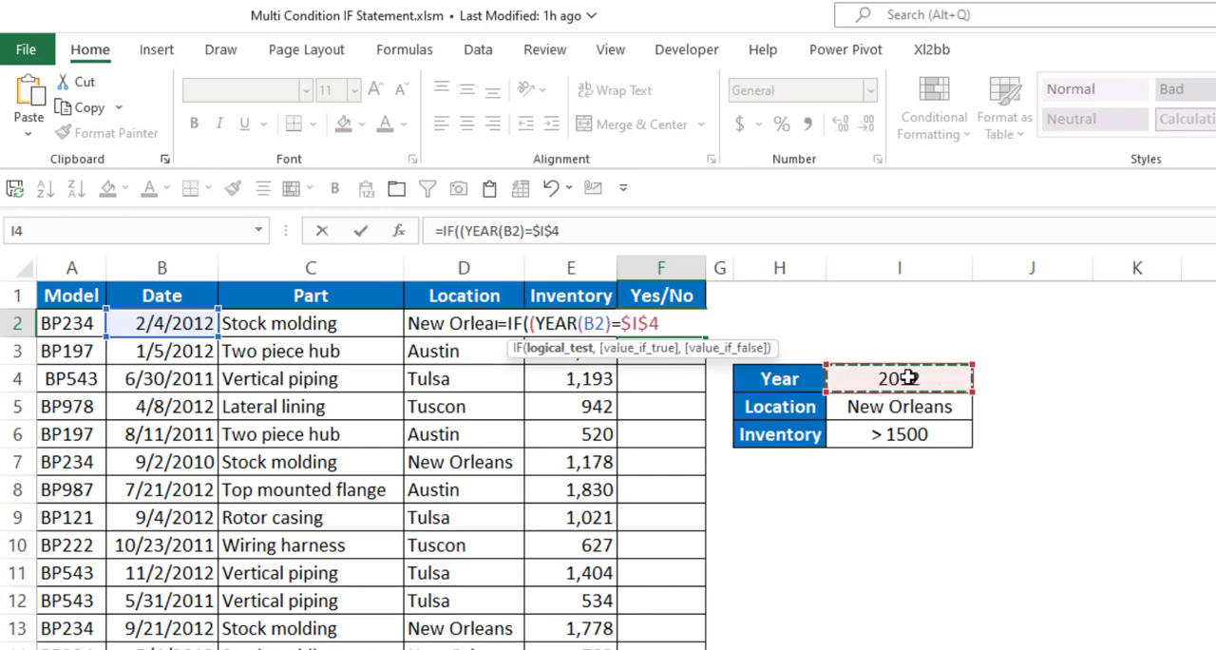
type(")+(")
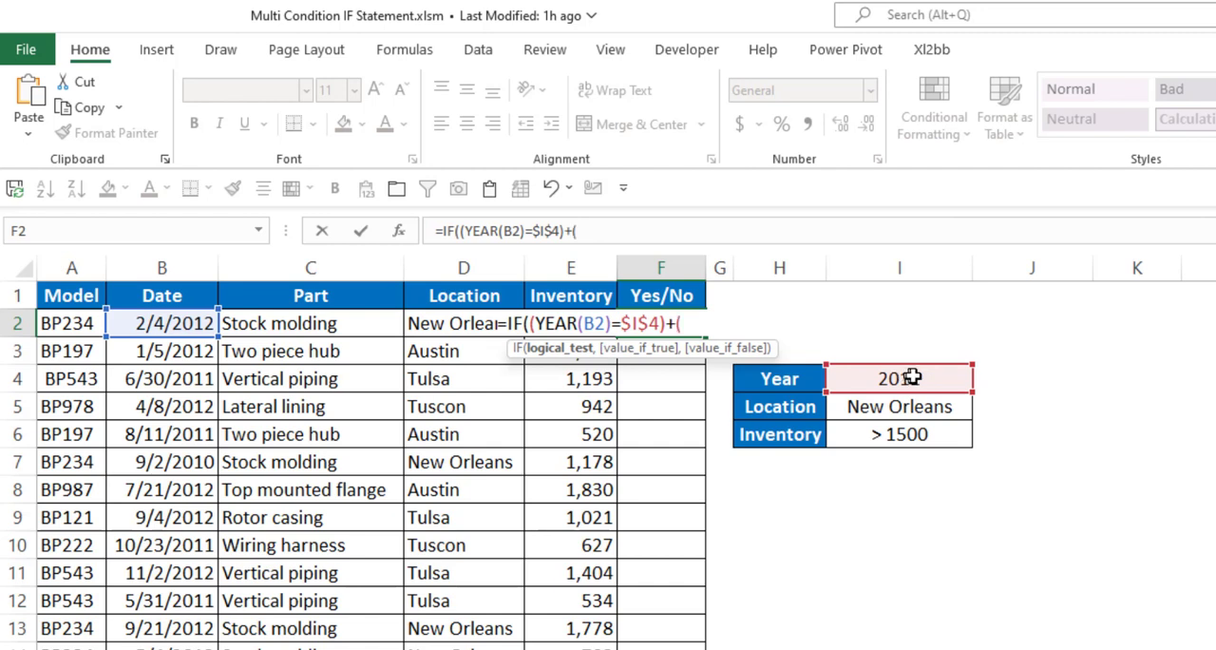
Add the location test +(D2=$I$5) to the F2 formula, with an absolute reference to the Location criterion
left_click(450, 324)
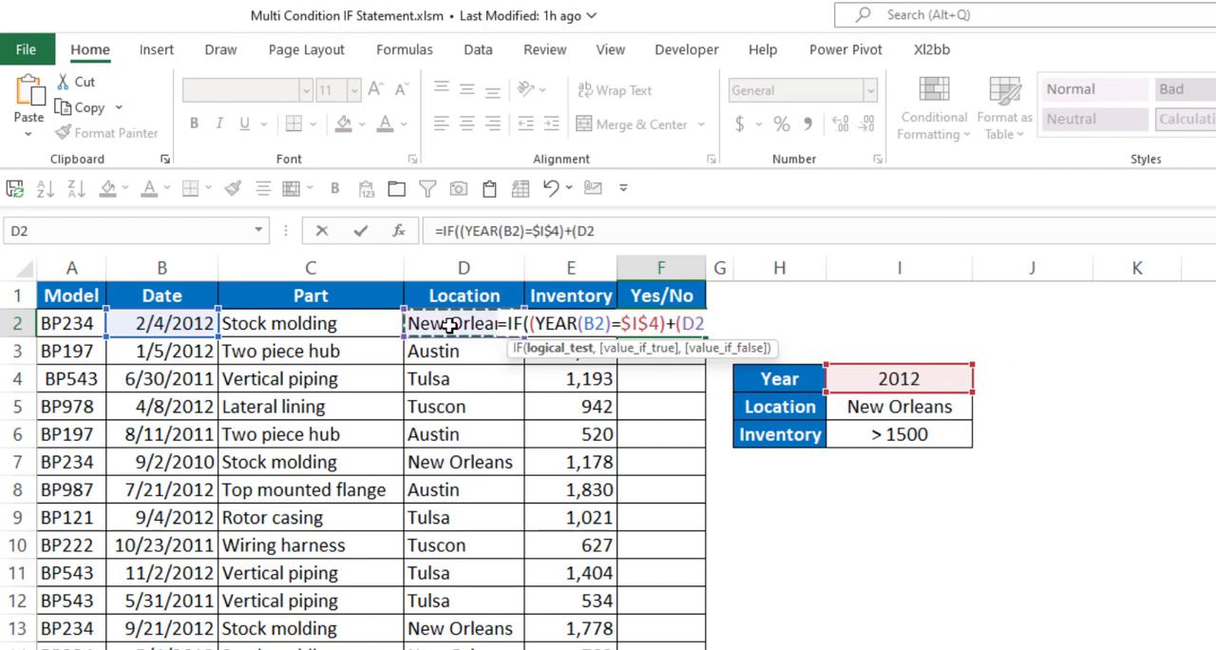
type("=")
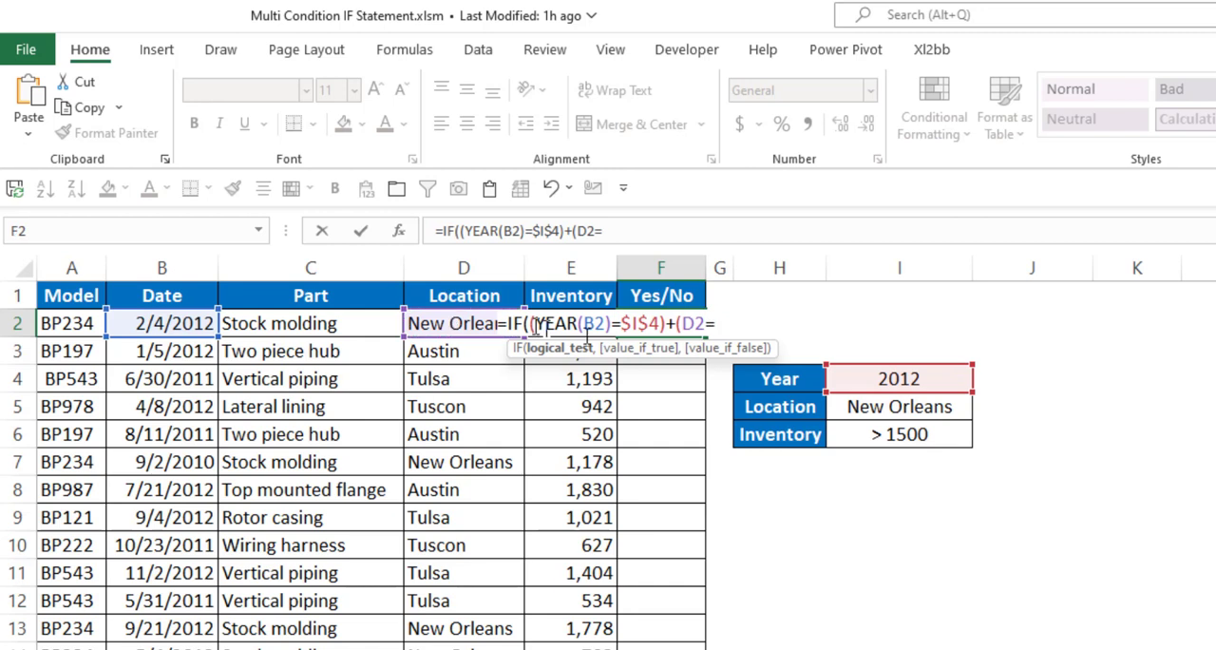
left_click(879, 410)
key("F4")
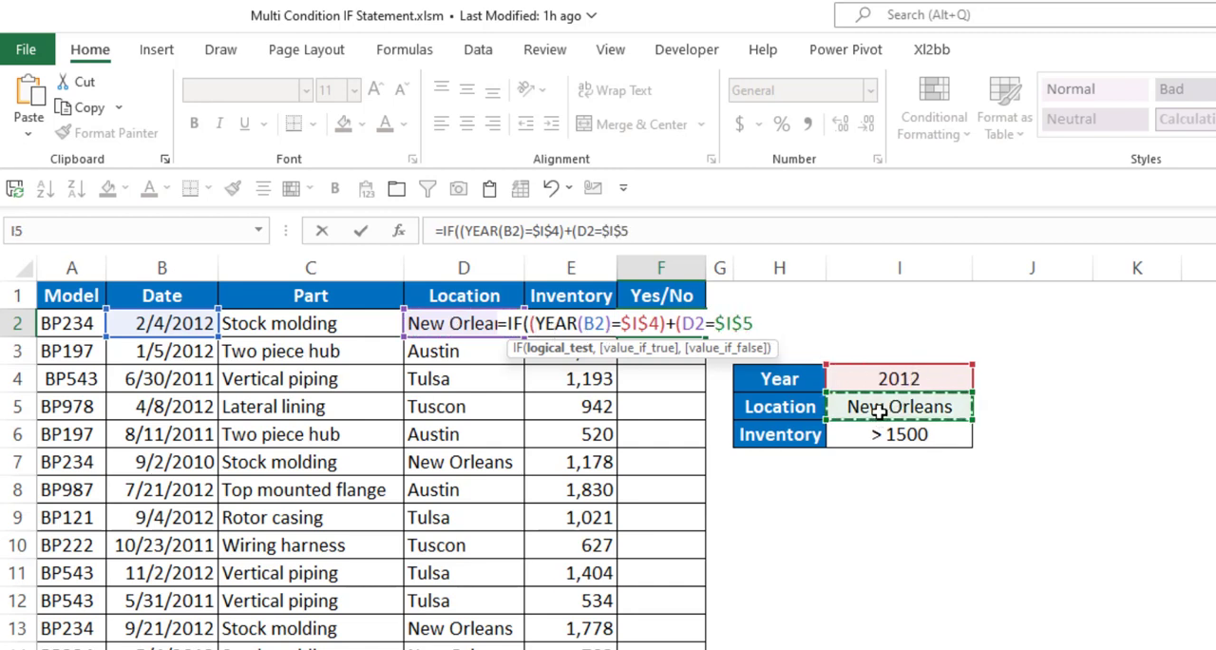
type(")+(")
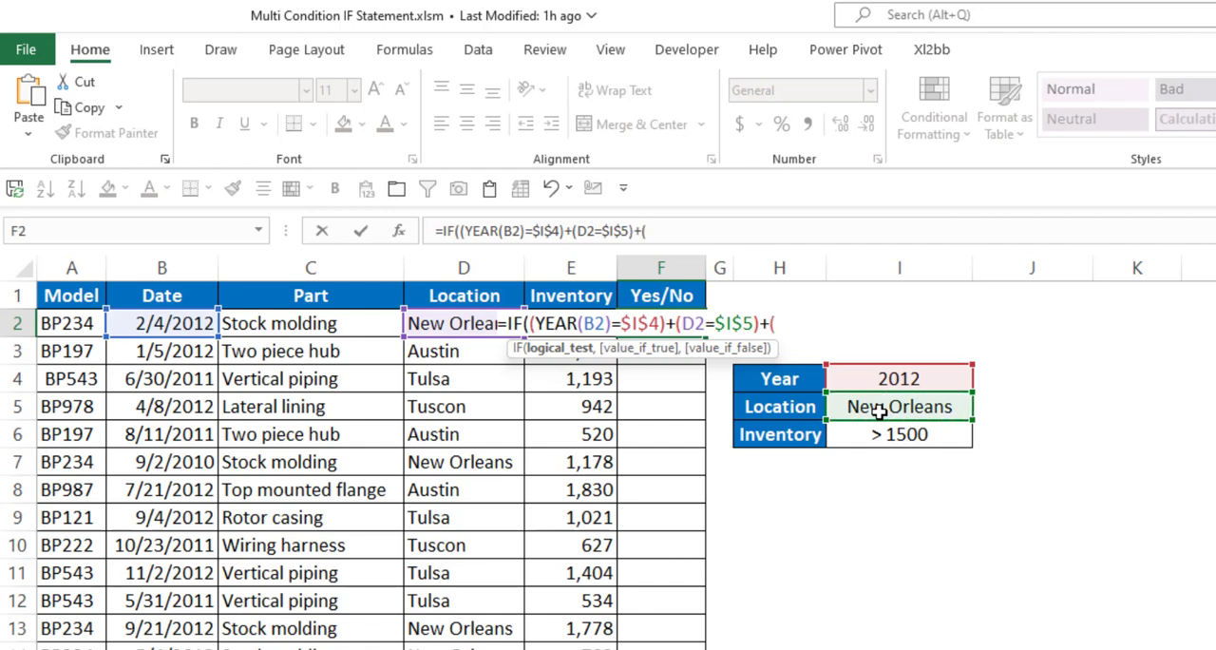
Add the inventory test +(E2>$I$6) to the F2 formula, with an absolute reference to the Inventory criterion
type("E2>")
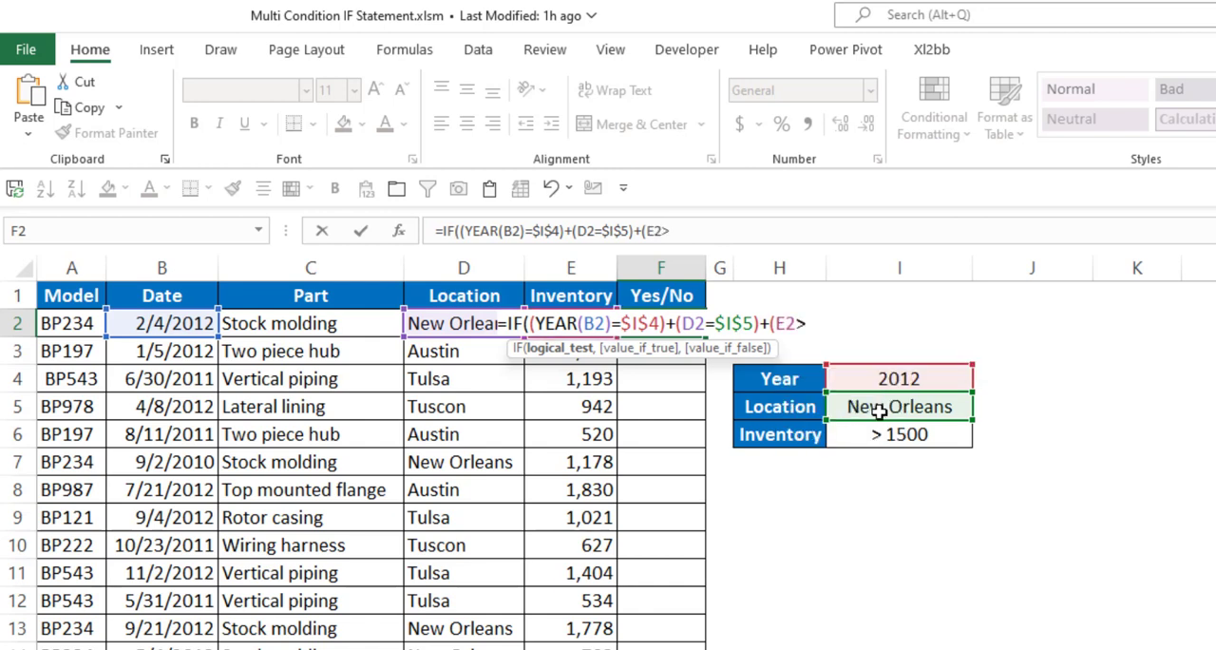
left_click(888, 436)
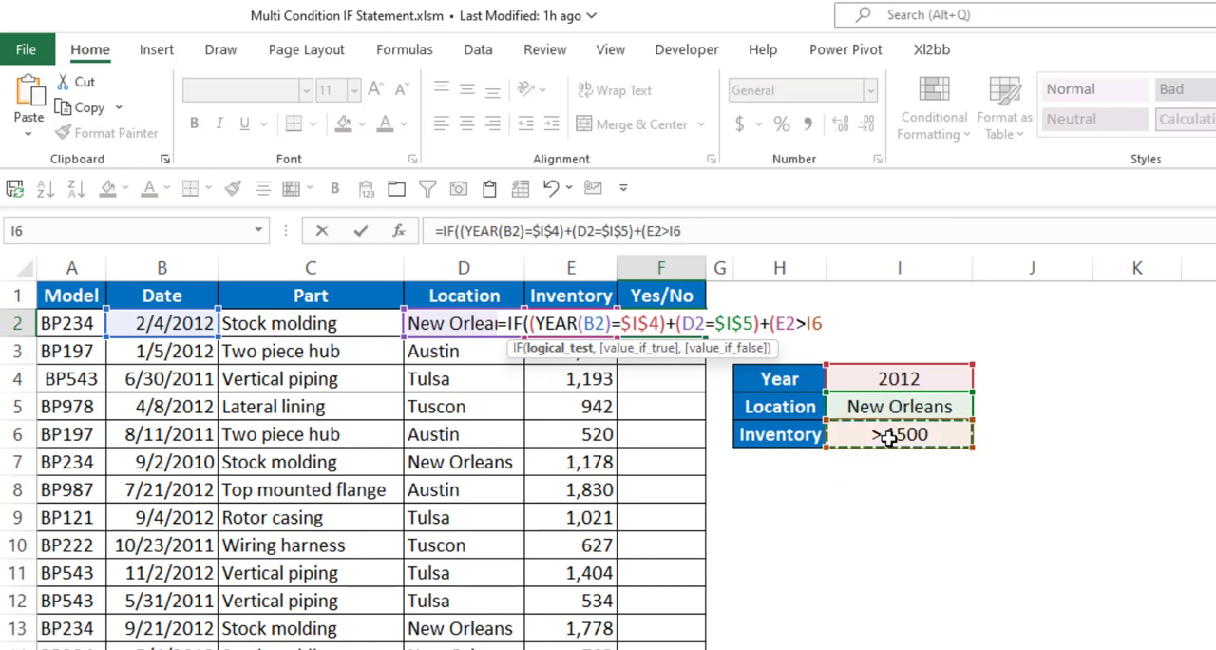
key("F4")
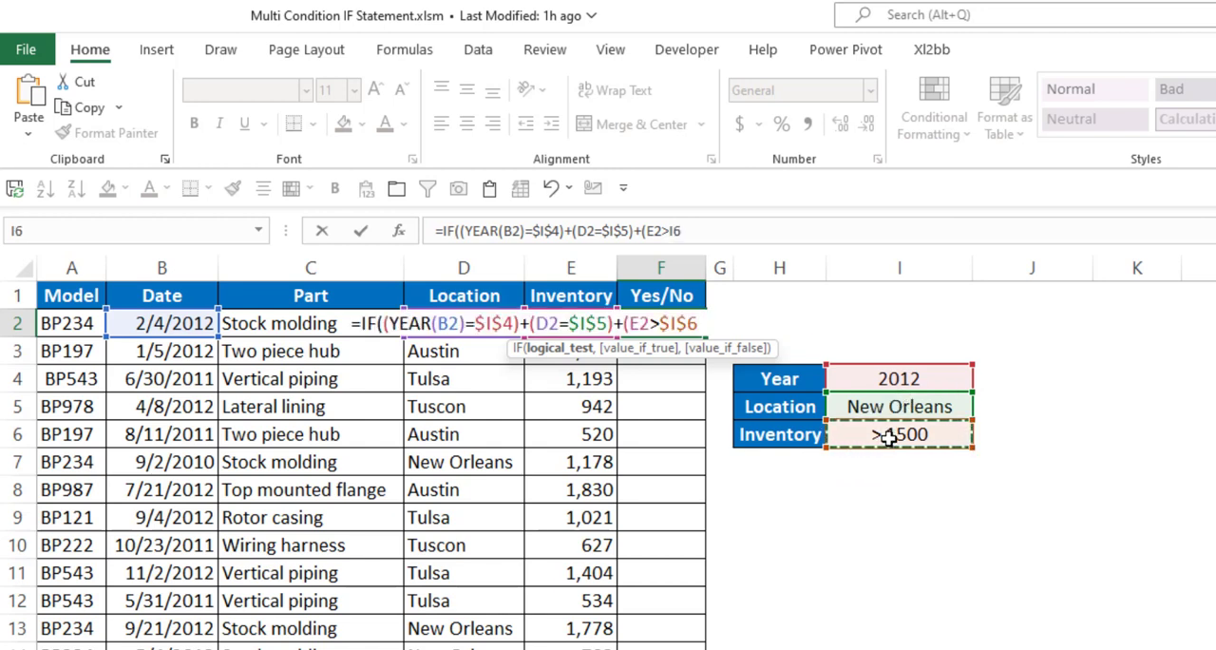
type(")>=")
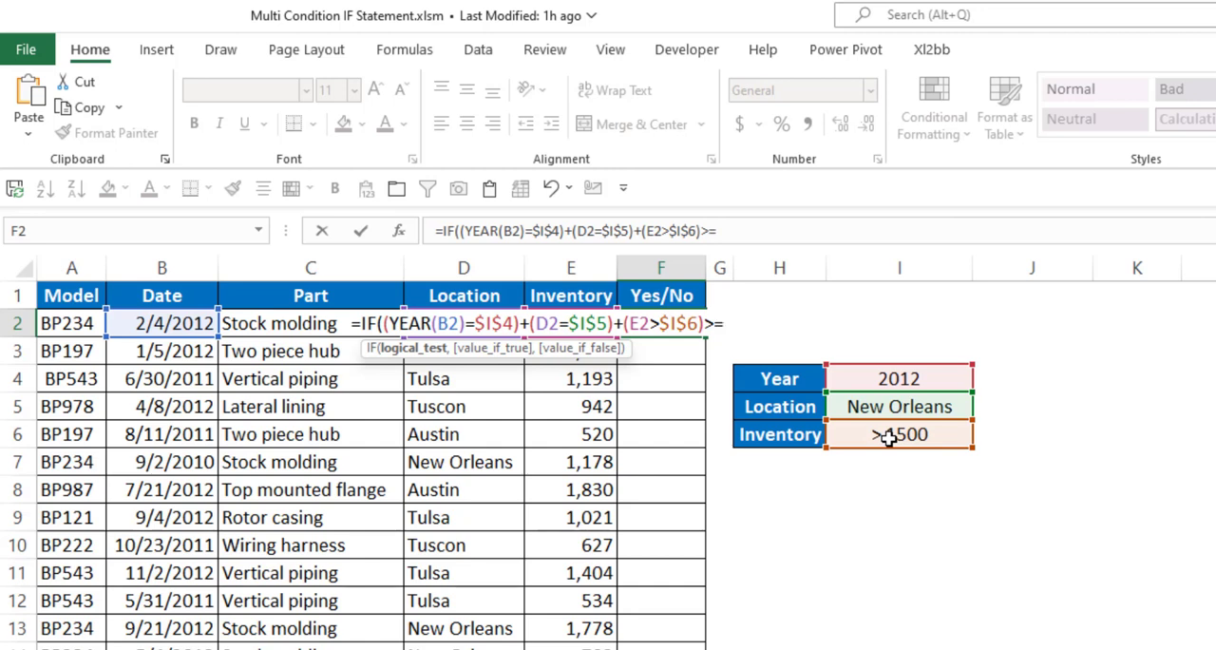
Complete the F2 formula with >=2,"Yes","No") and fill it down the Yes/No column to row 25
type("2,\"Yes")
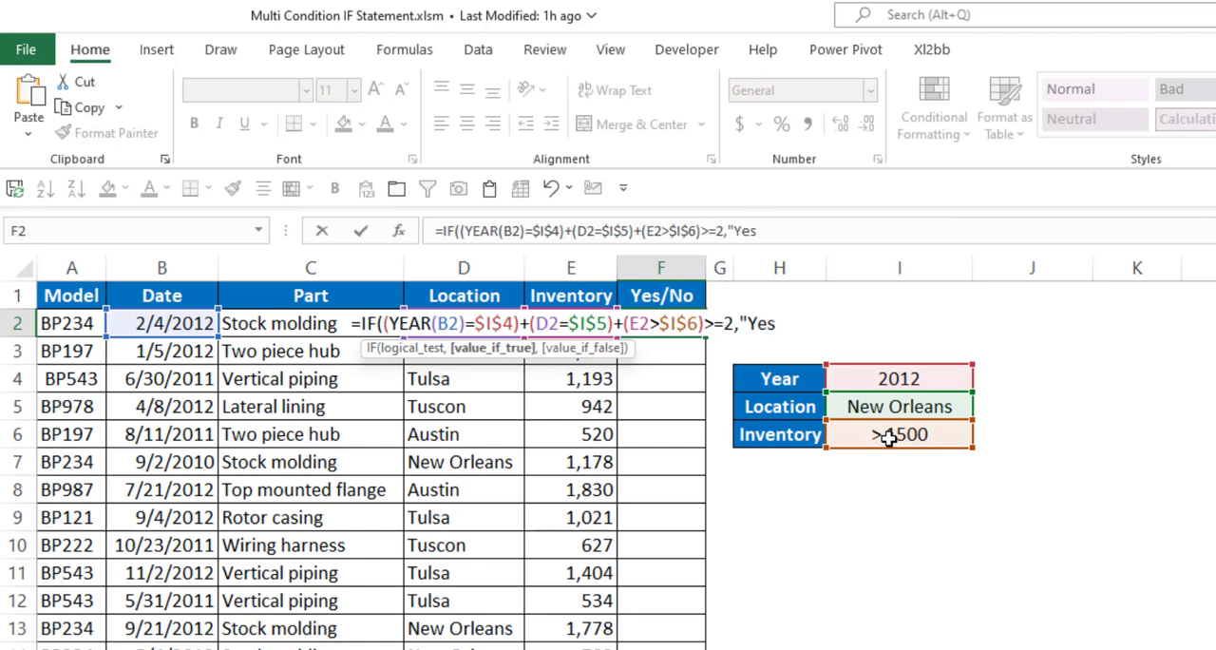
type("\",\"")
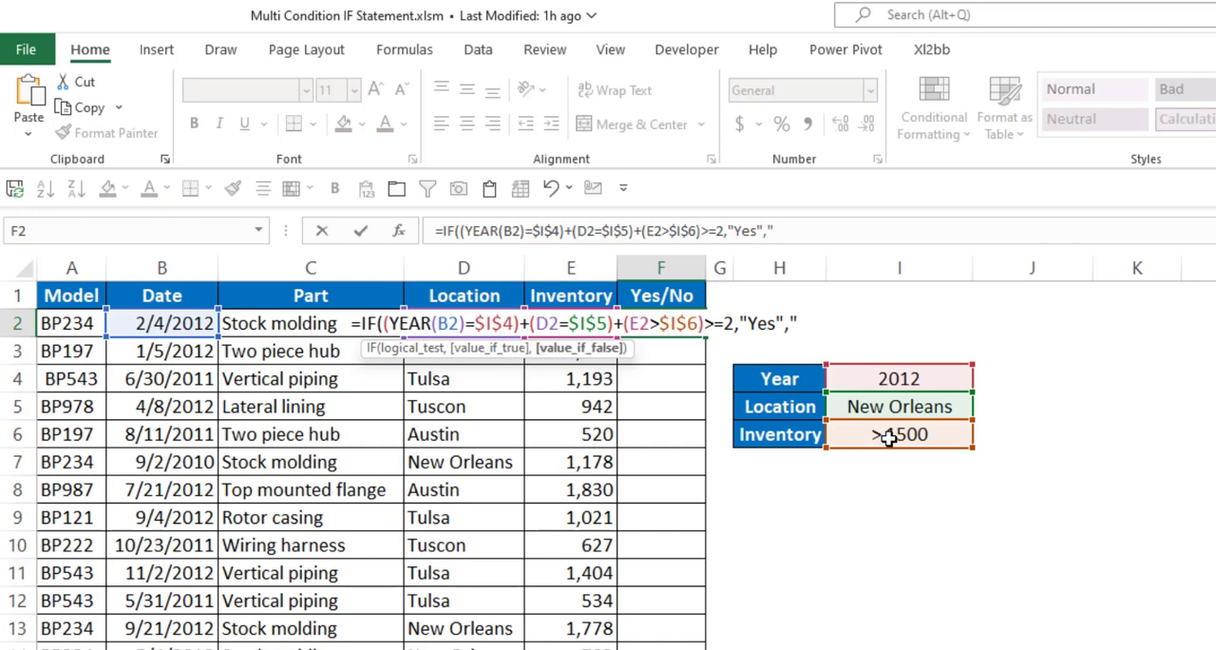
type("No\")")
key("Return")
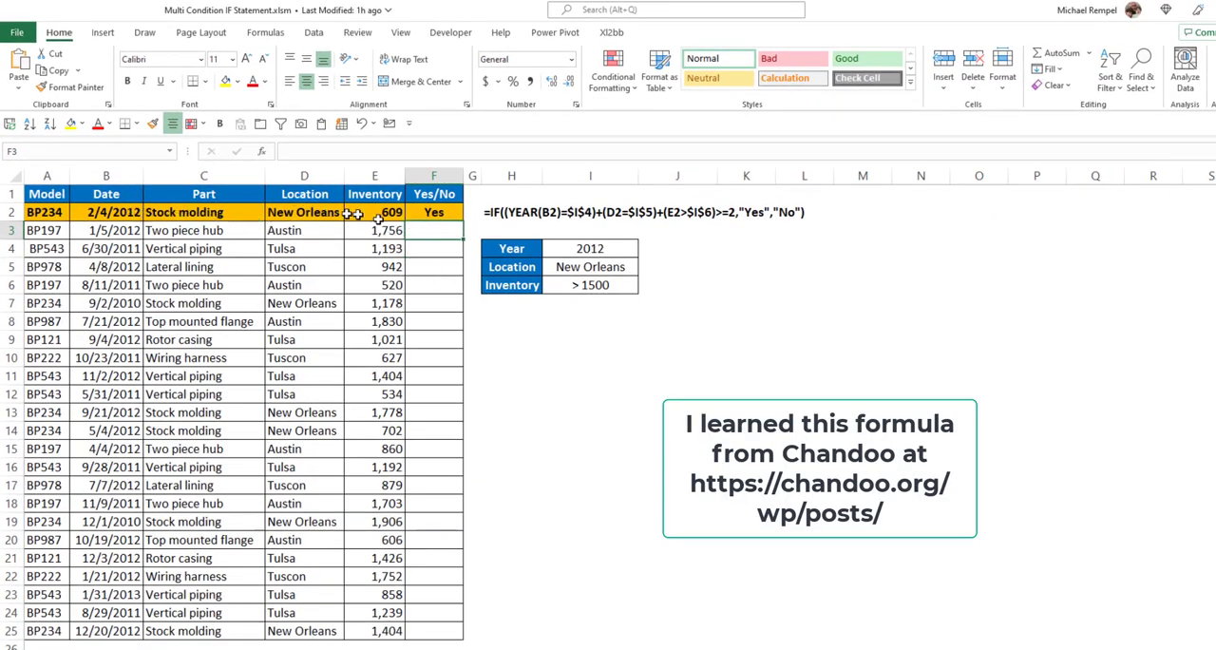
left_click(424, 215)
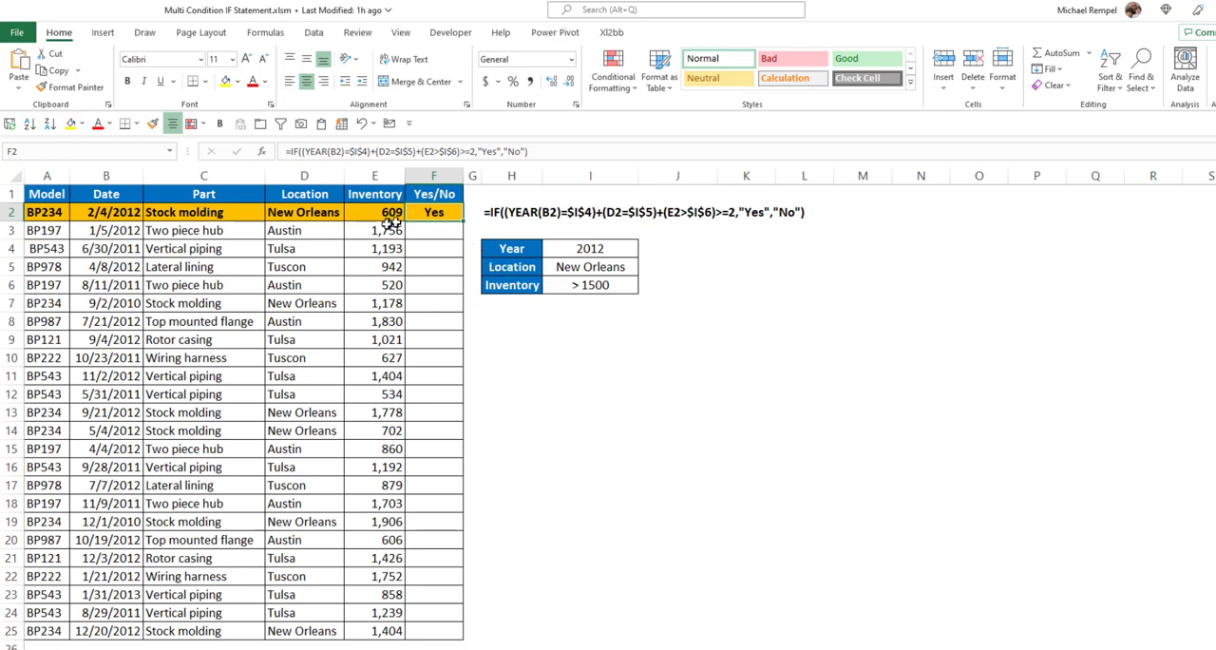
double_click(463, 218)
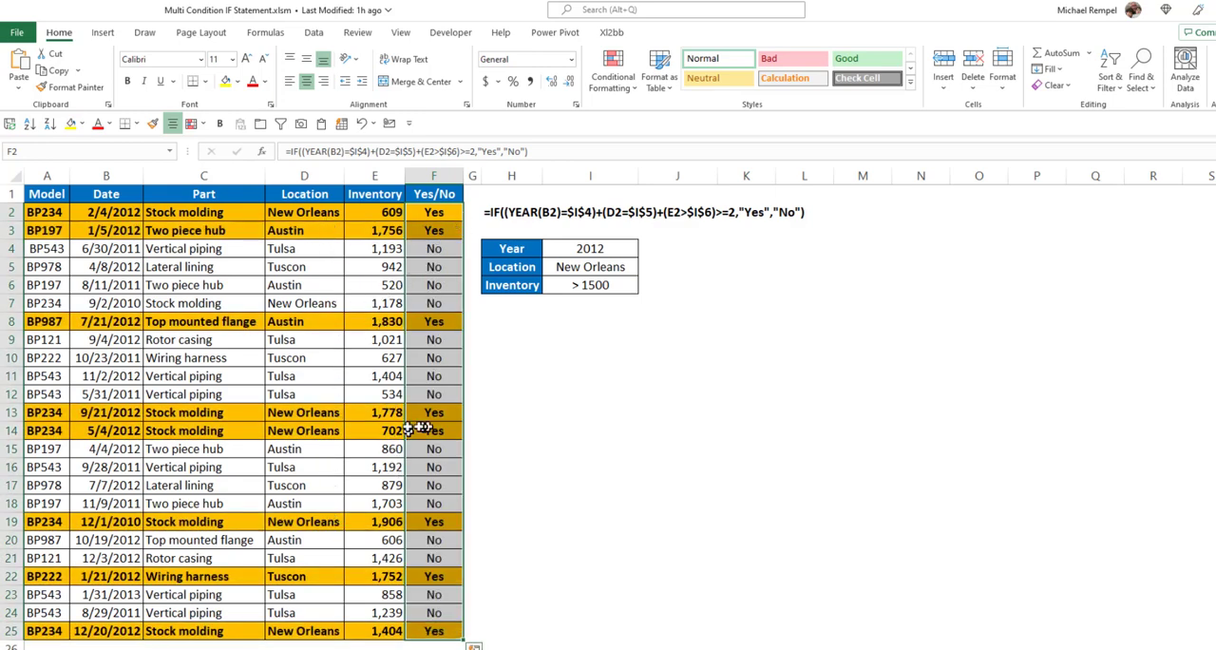
Check the date, location and inventory values of the highlighted rows 3, 8 and 14 against the three criteria
left_click(123, 230)
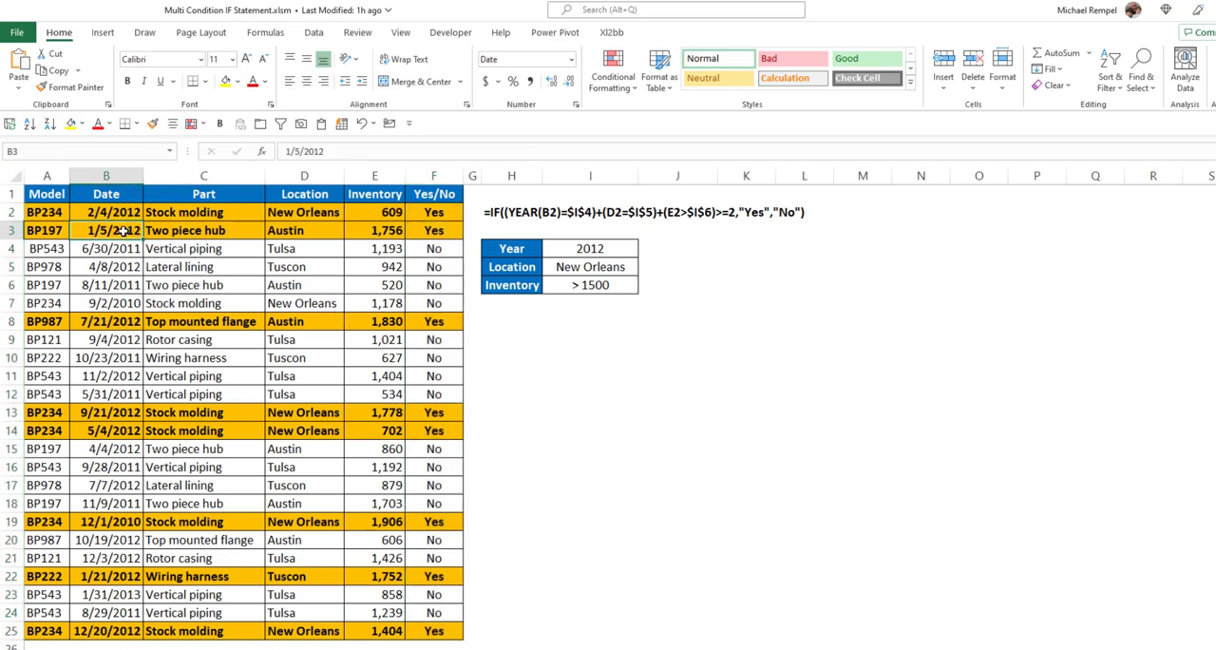
left_click(377, 230)
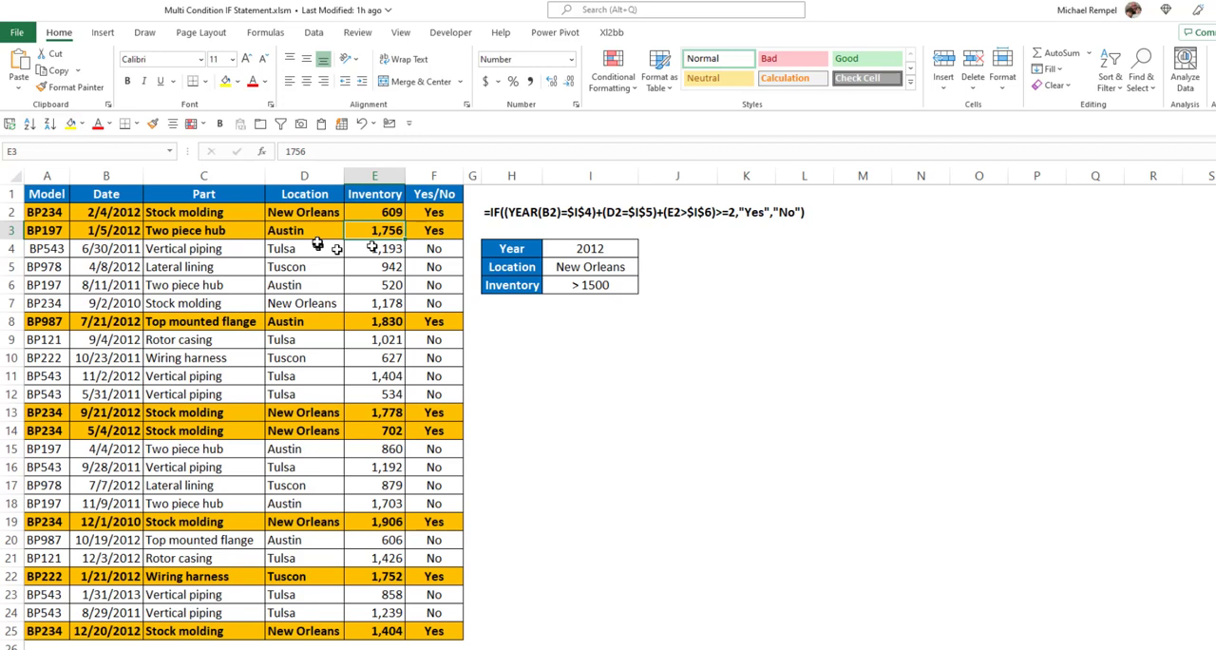
left_click(312, 231)
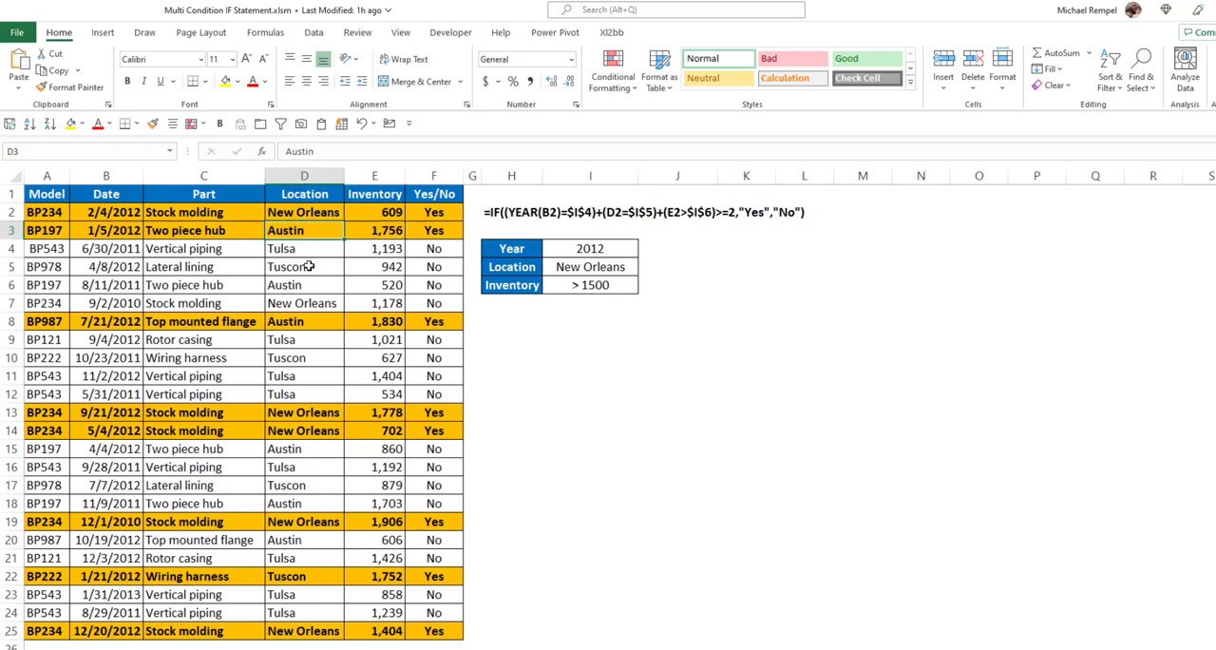
left_click(130, 322)
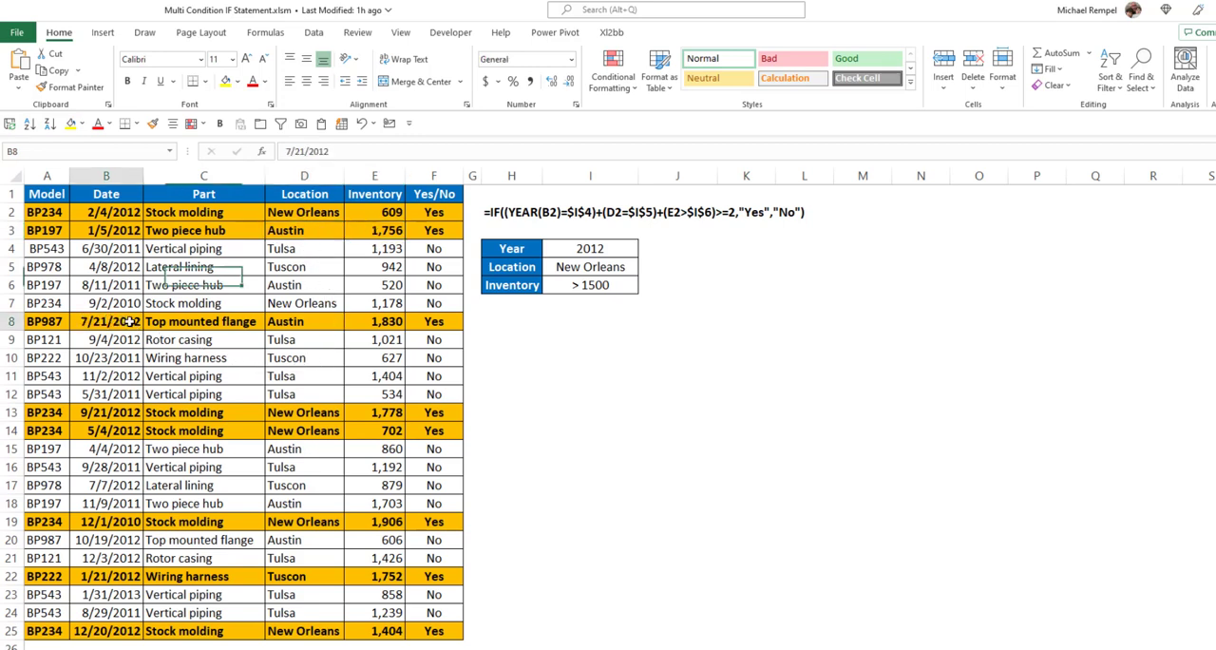
left_click(385, 322)
left_click(300, 321)
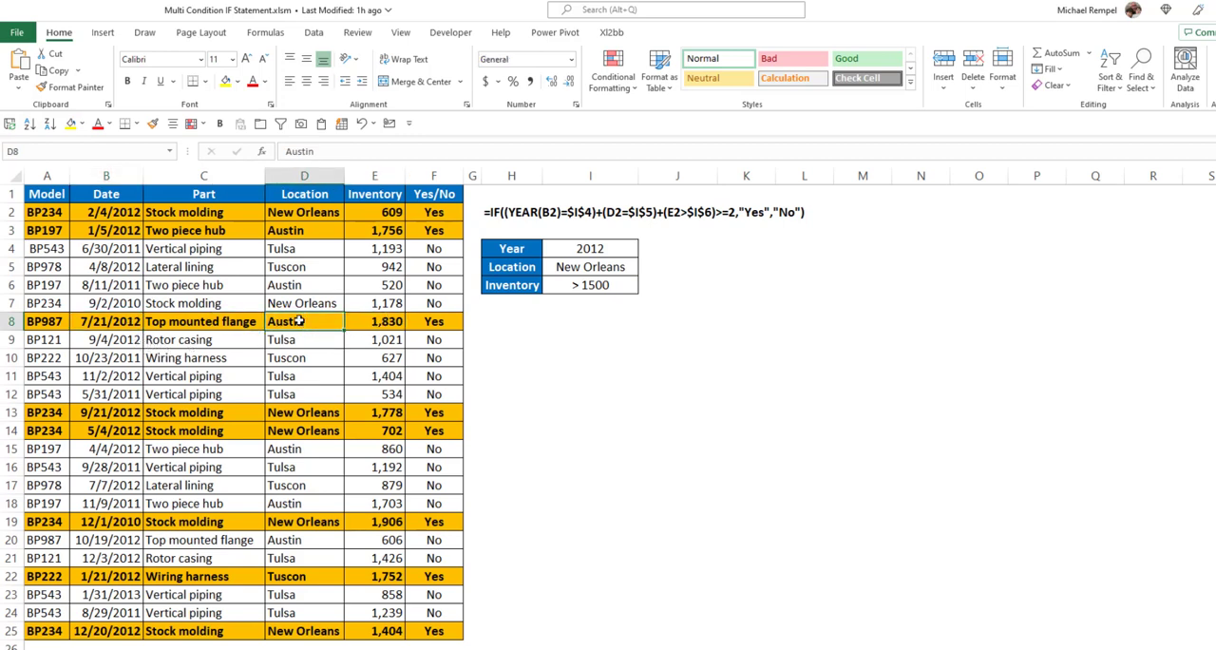
left_click(101, 429)
left_click(304, 432)
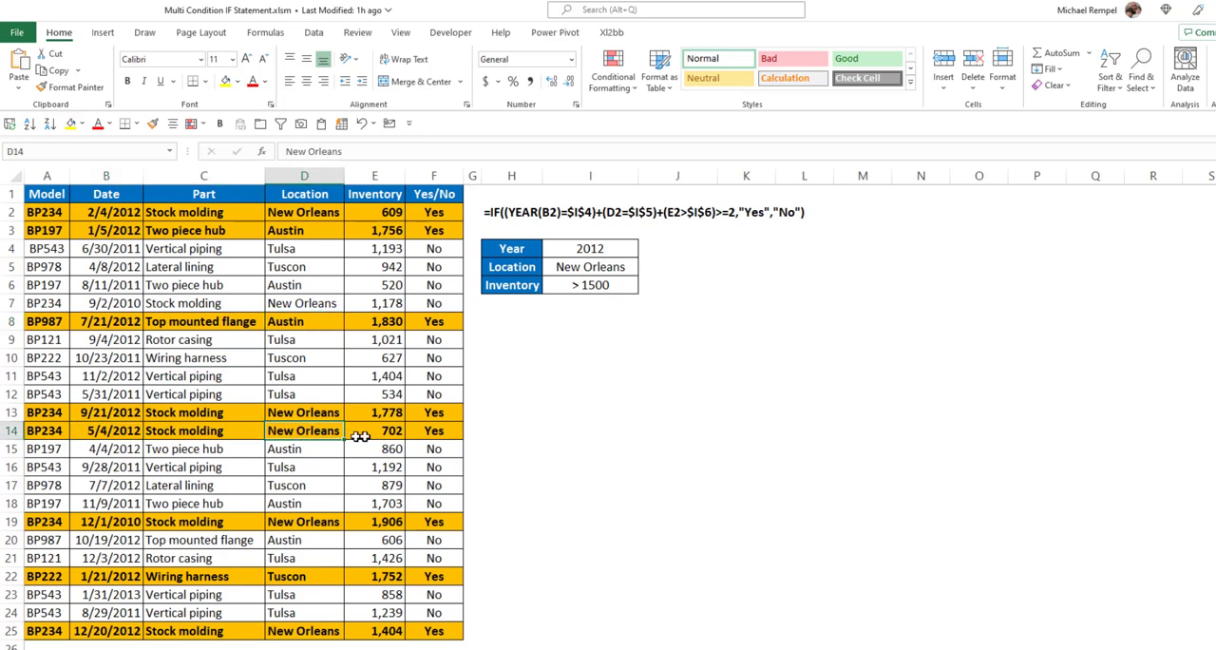
left_click(391, 432)
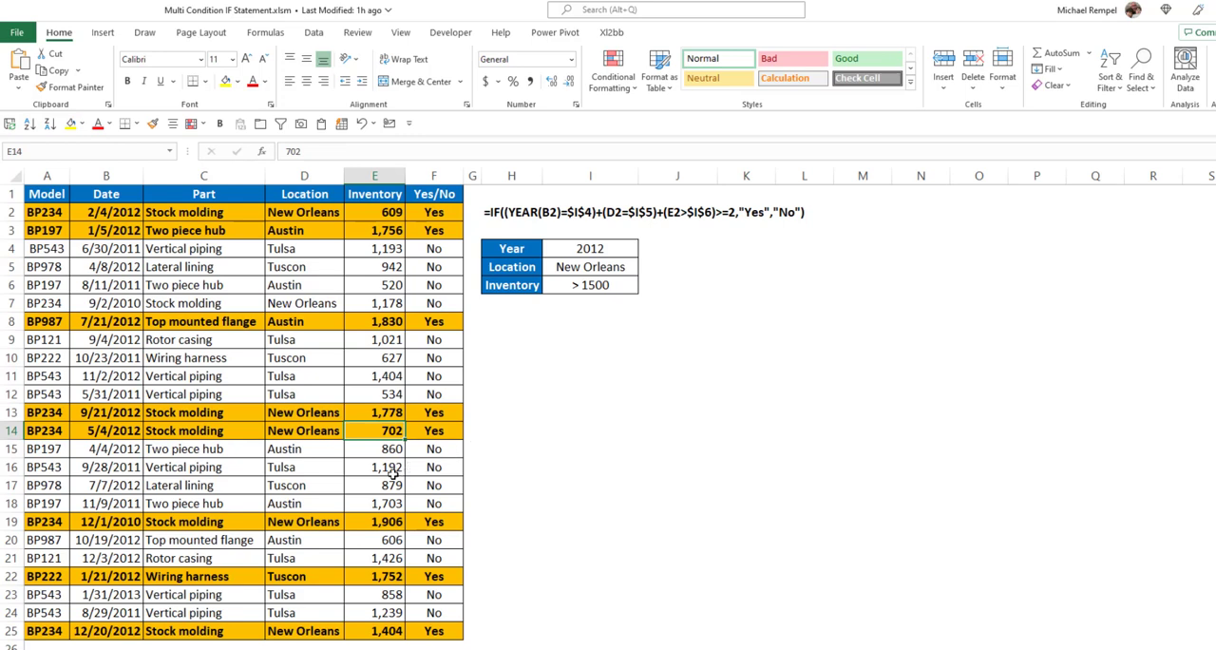
Change the Location criterion in I5 to Tulsa
left_click(609, 273)
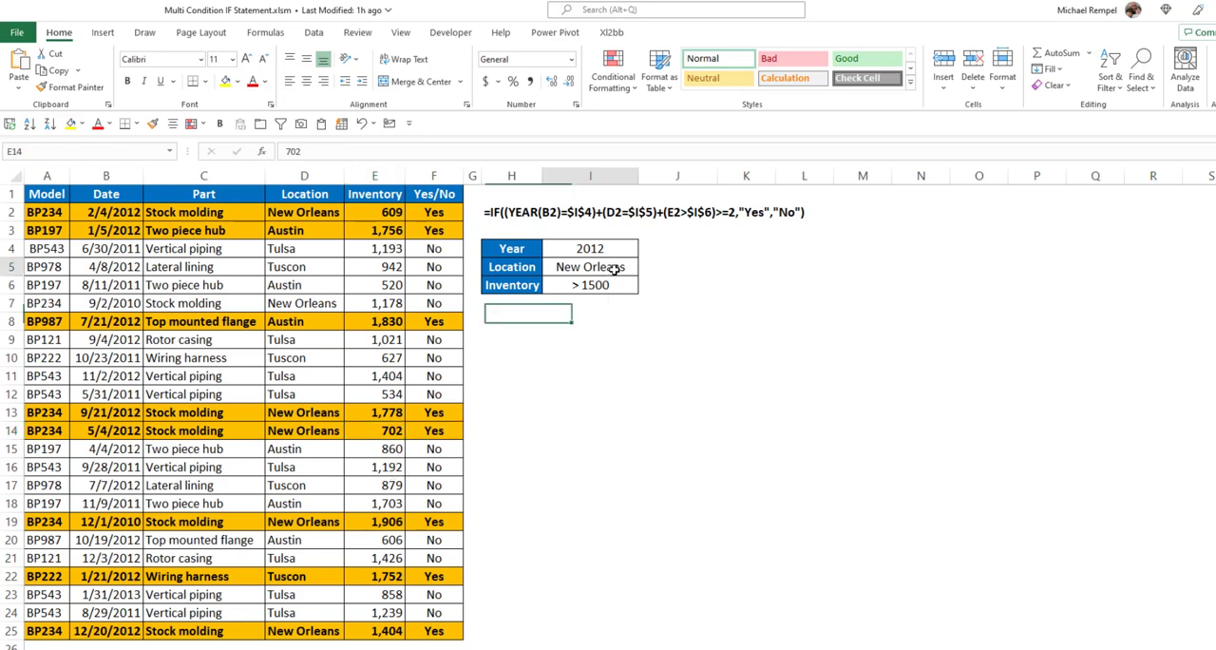
left_click(644, 271)
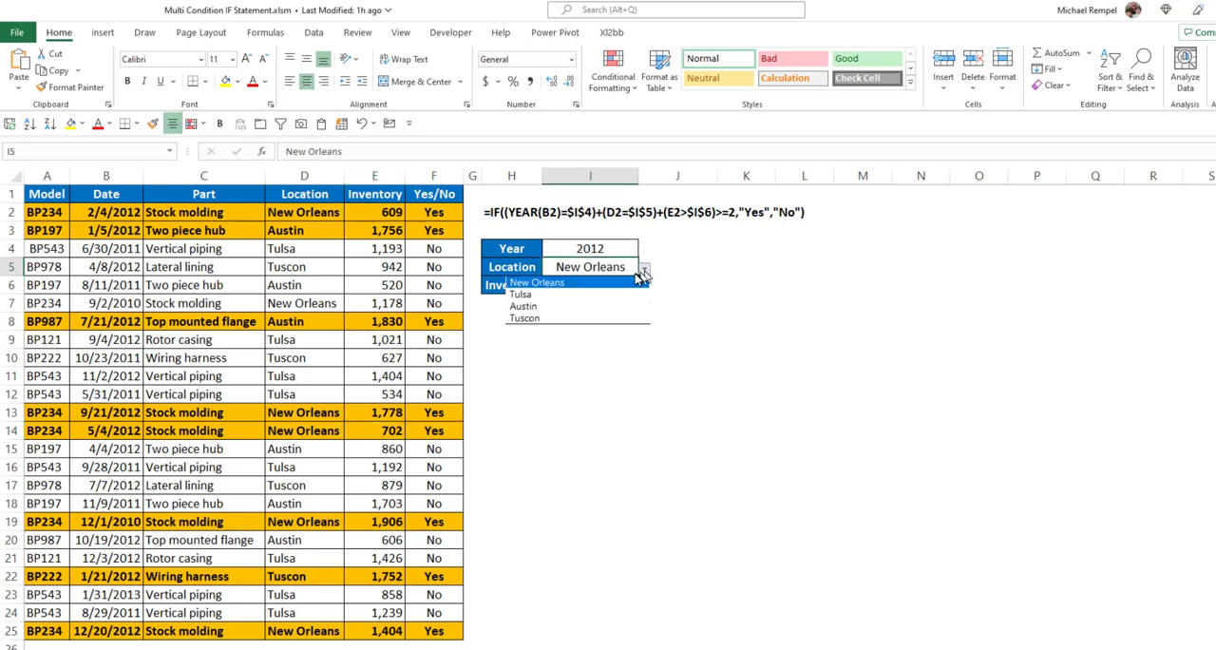
left_click(600, 295)
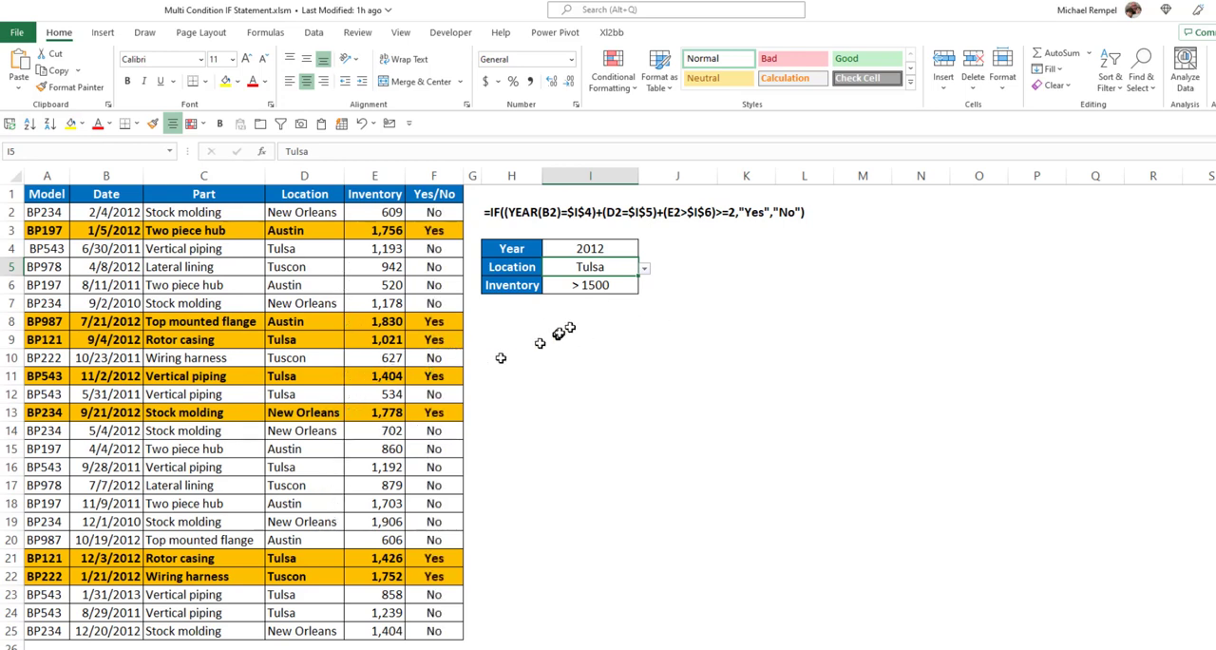
Set the Inventory criterion in I6 to 500
left_click(595, 284)
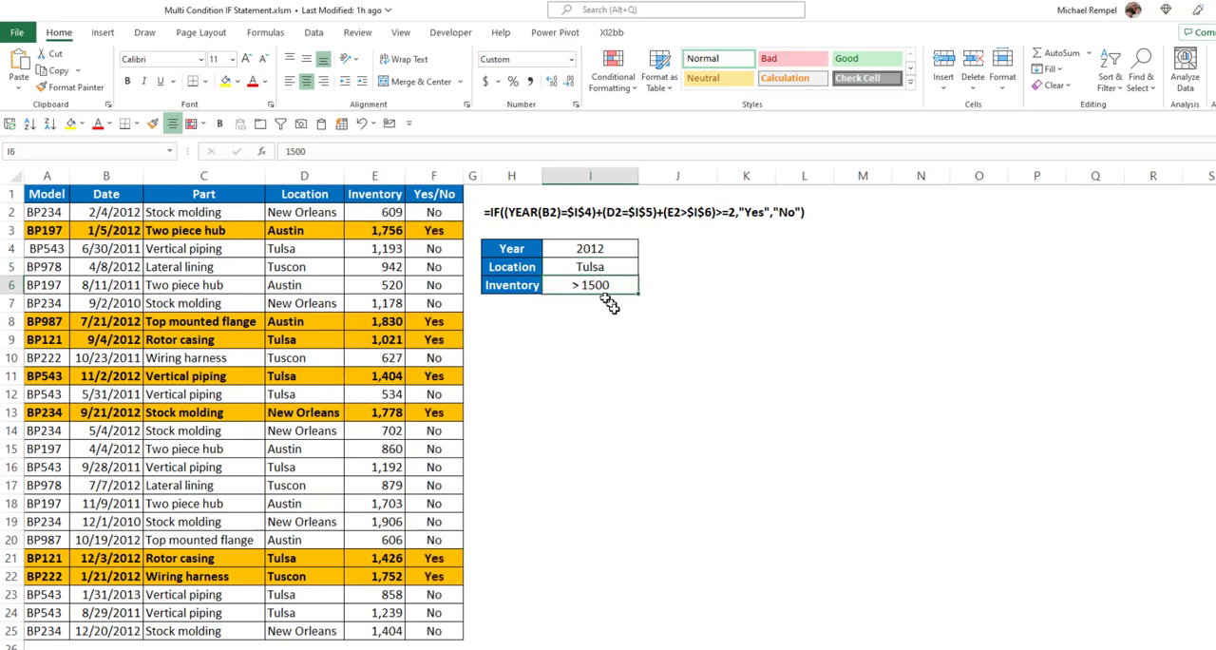
type("500")
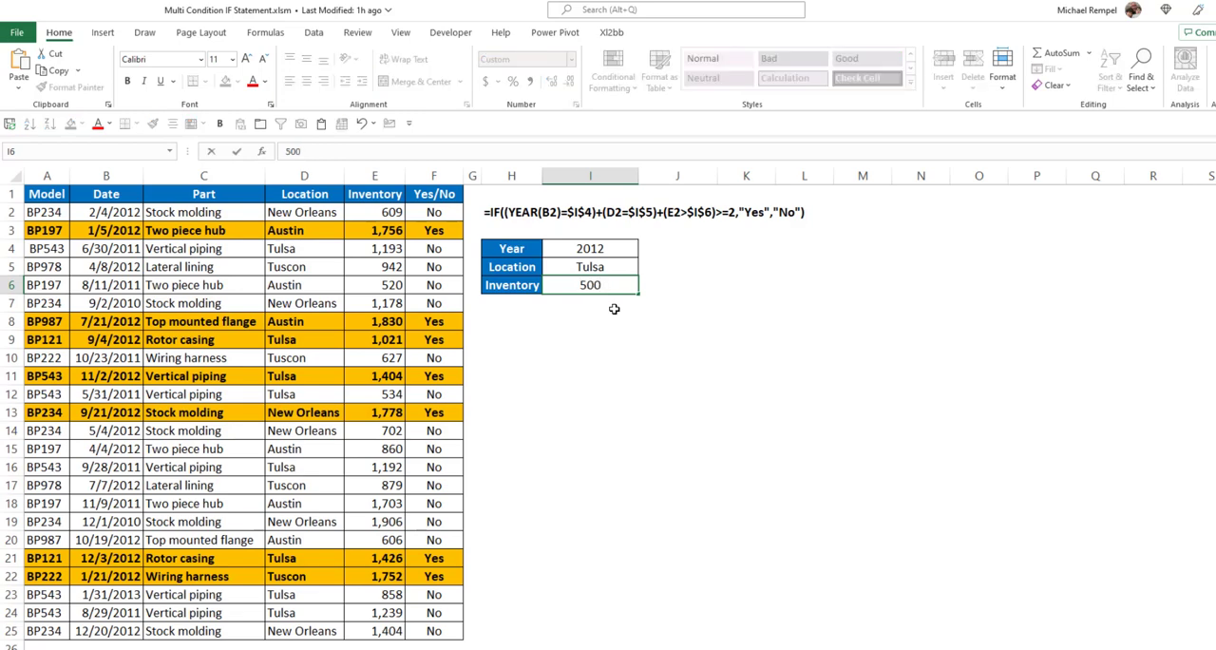
key("Return")
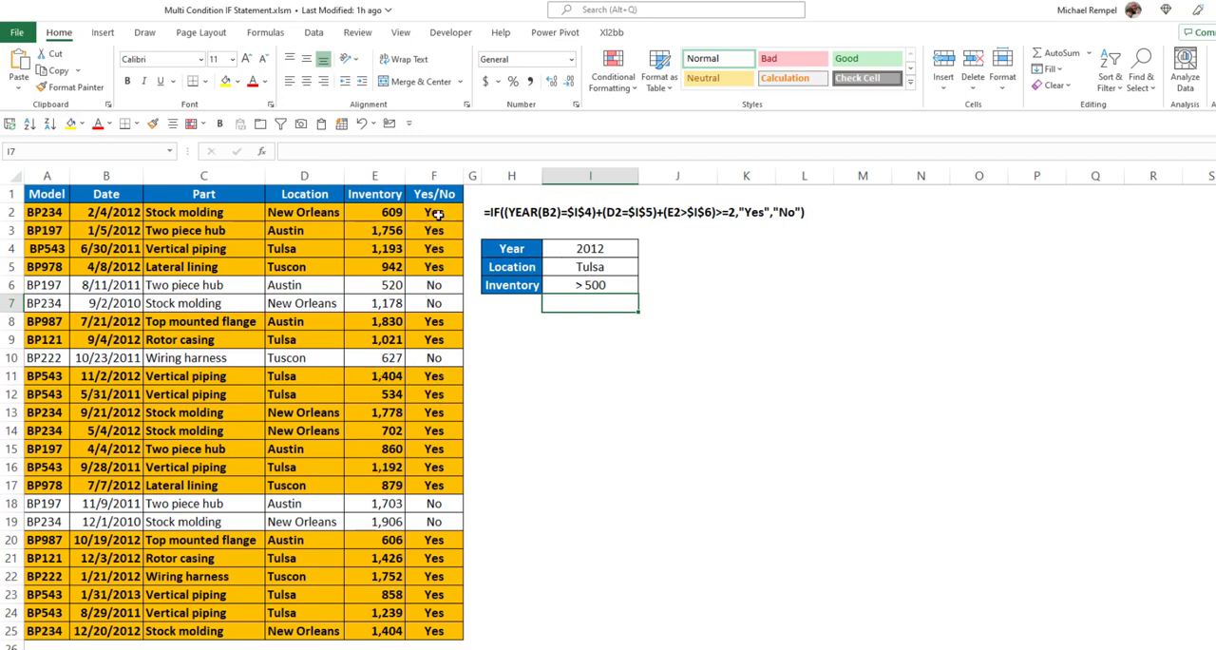
Inspect the formula in F2 and set the Inventory criterion in I6 back to 1500
left_click(437, 214)
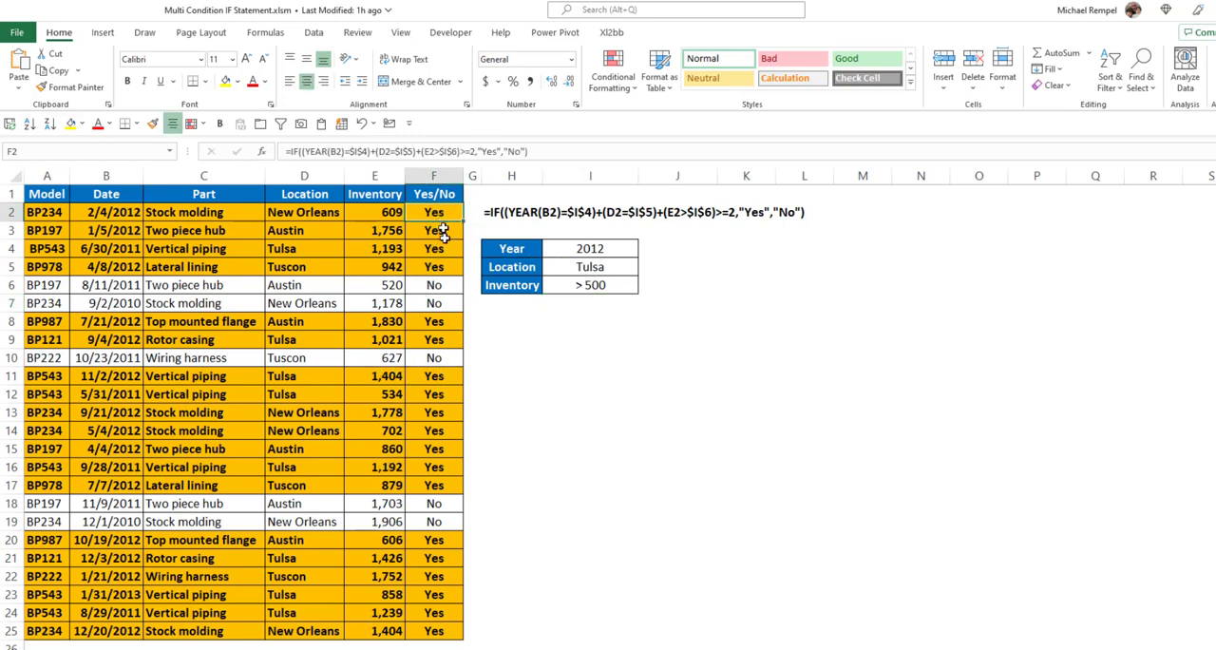
left_click(605, 284)
type("15")
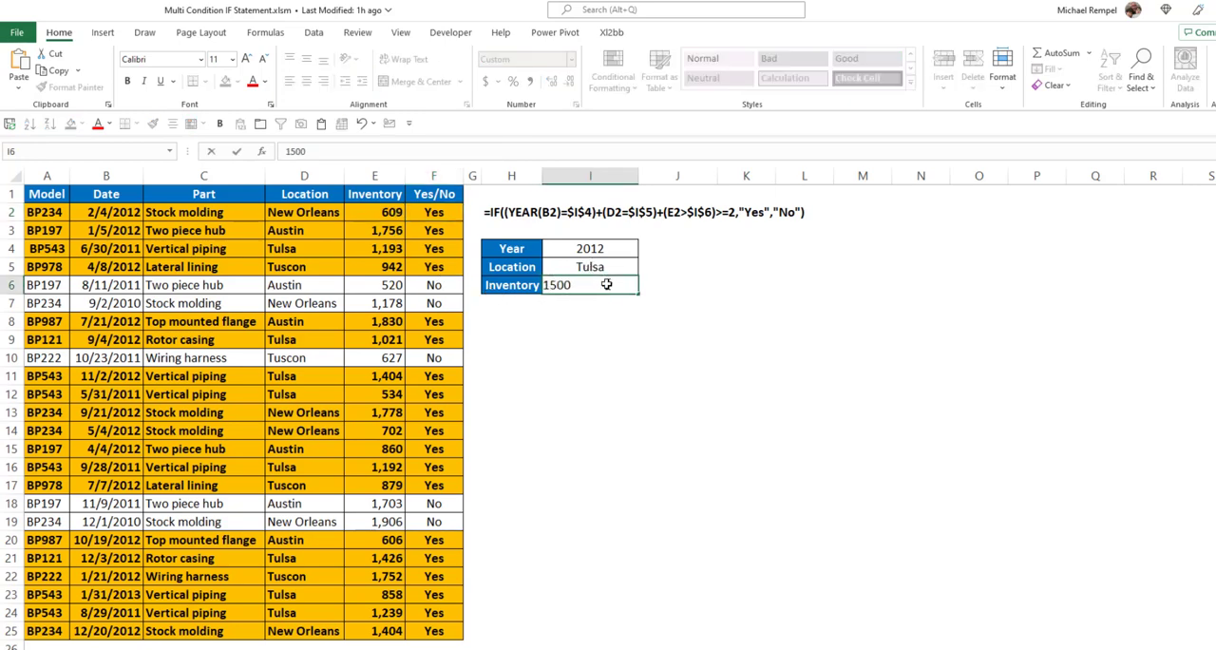
type("00")
key("Return")
Evaluate the year, location and inventory tests one by one within the F3 formula, leaving the formula itself unmodified
left_click(433, 231)
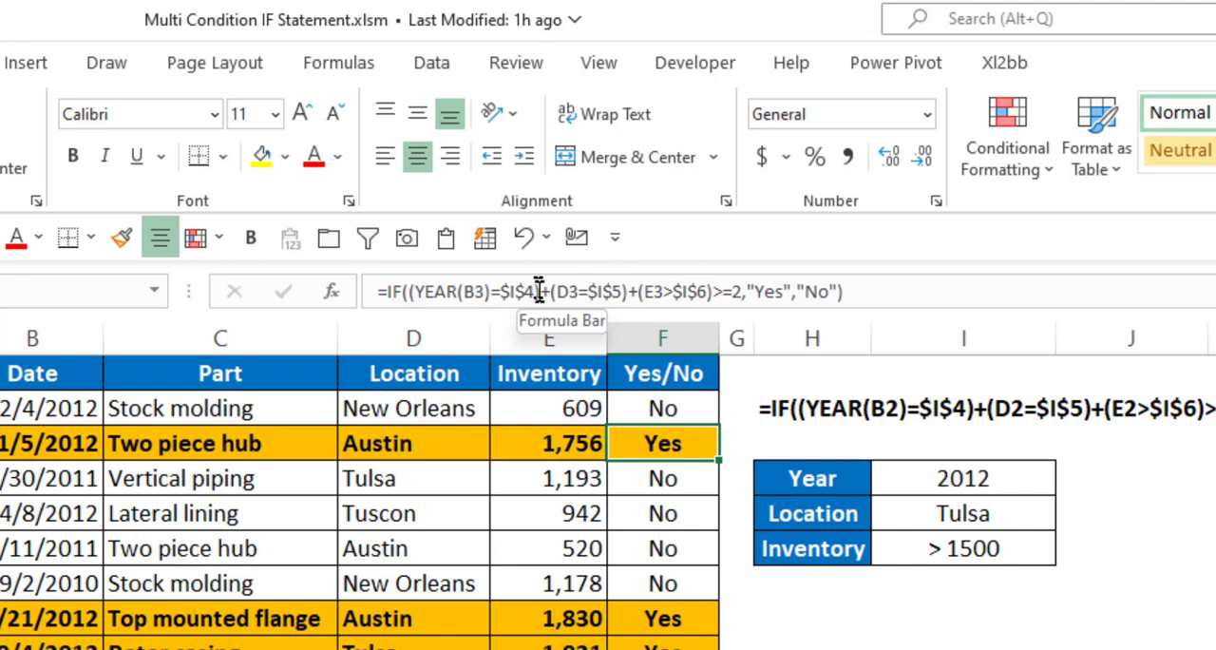
left_click_drag(540, 291, 408, 292)
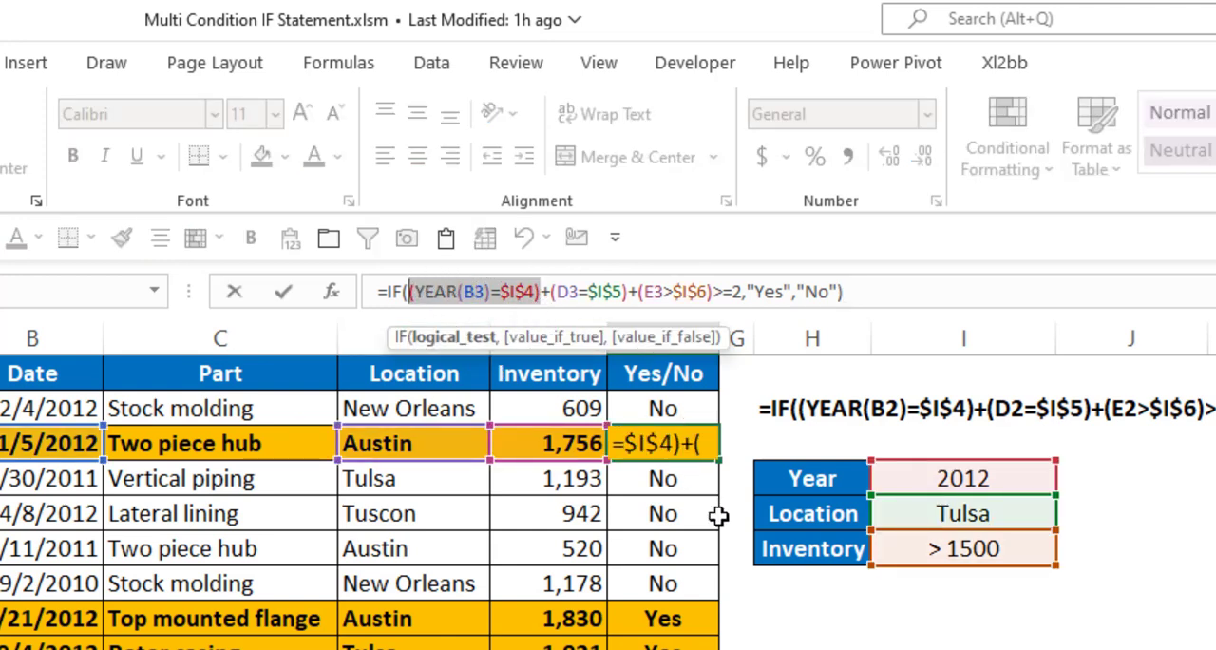
key("F9")
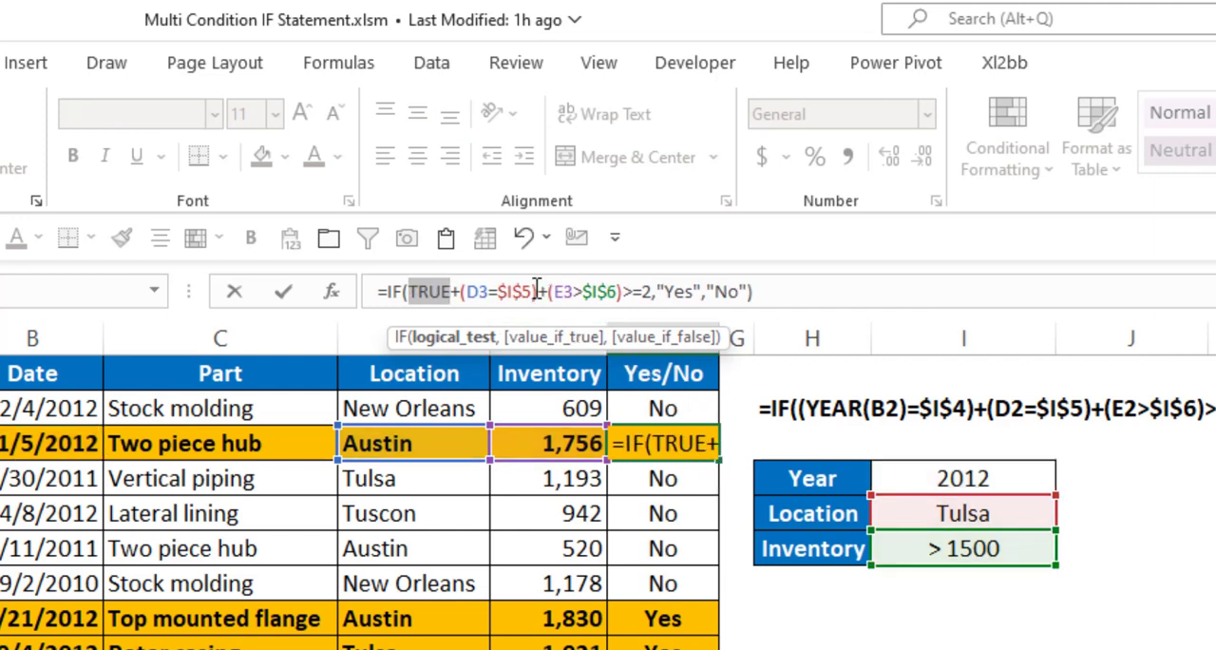
left_click_drag(539, 292, 462, 292)
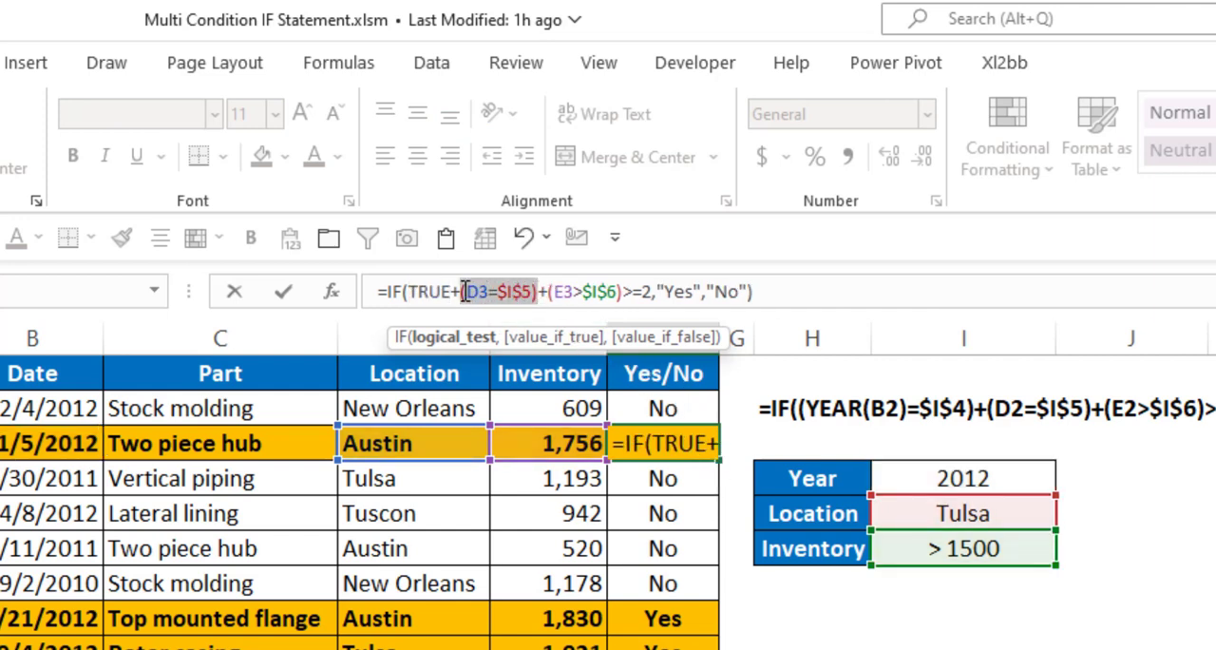
key("F9")
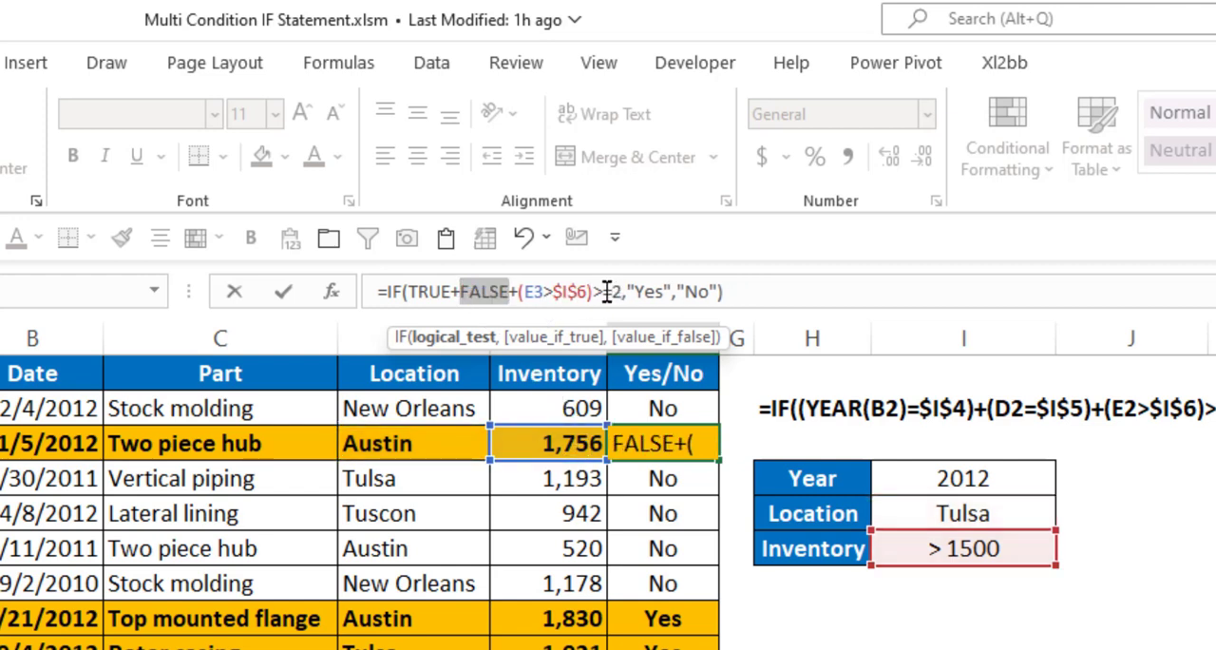
left_click_drag(593, 292, 520, 297)
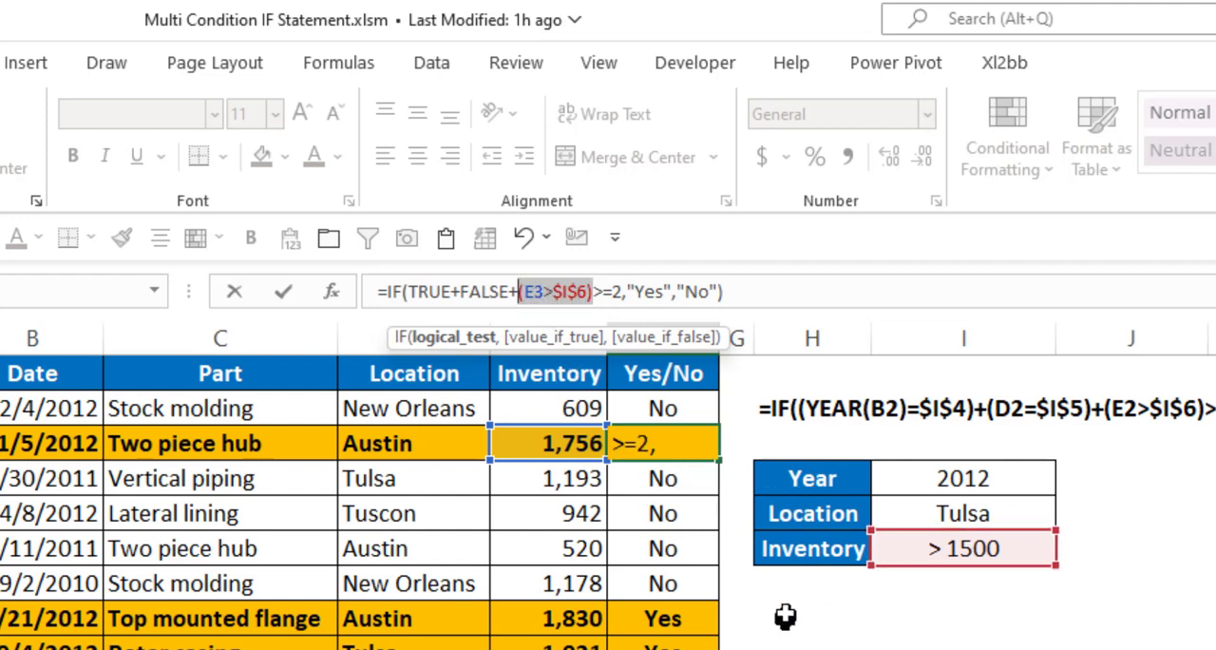
key("F9")
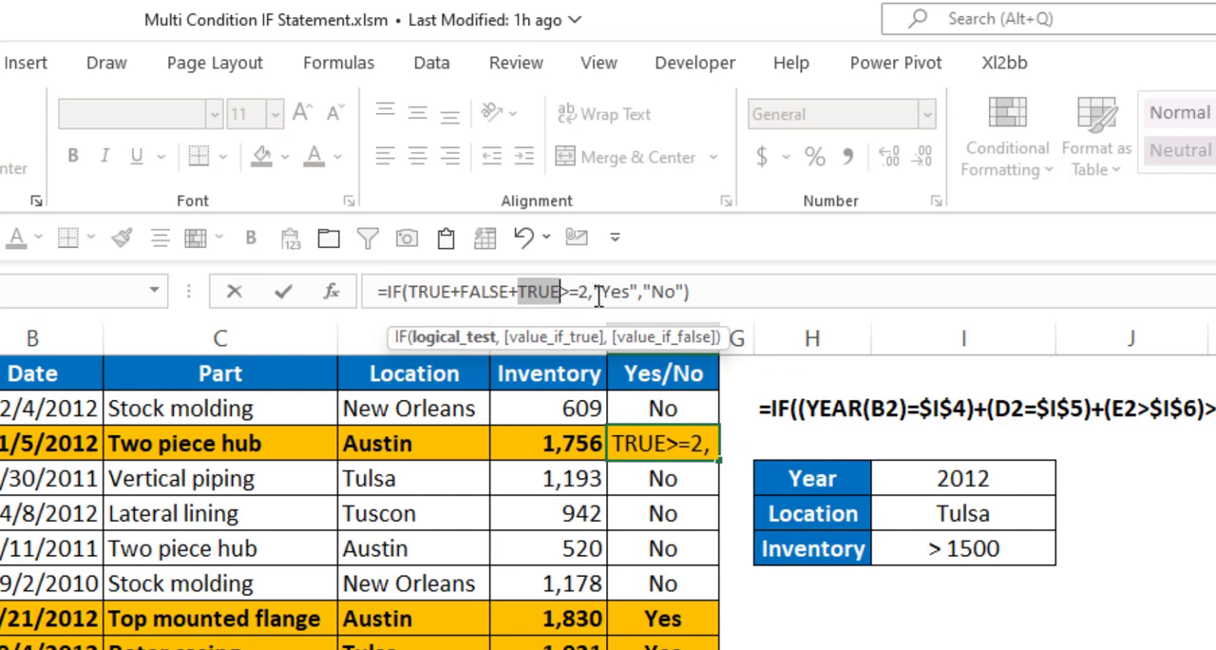
key("Escape")
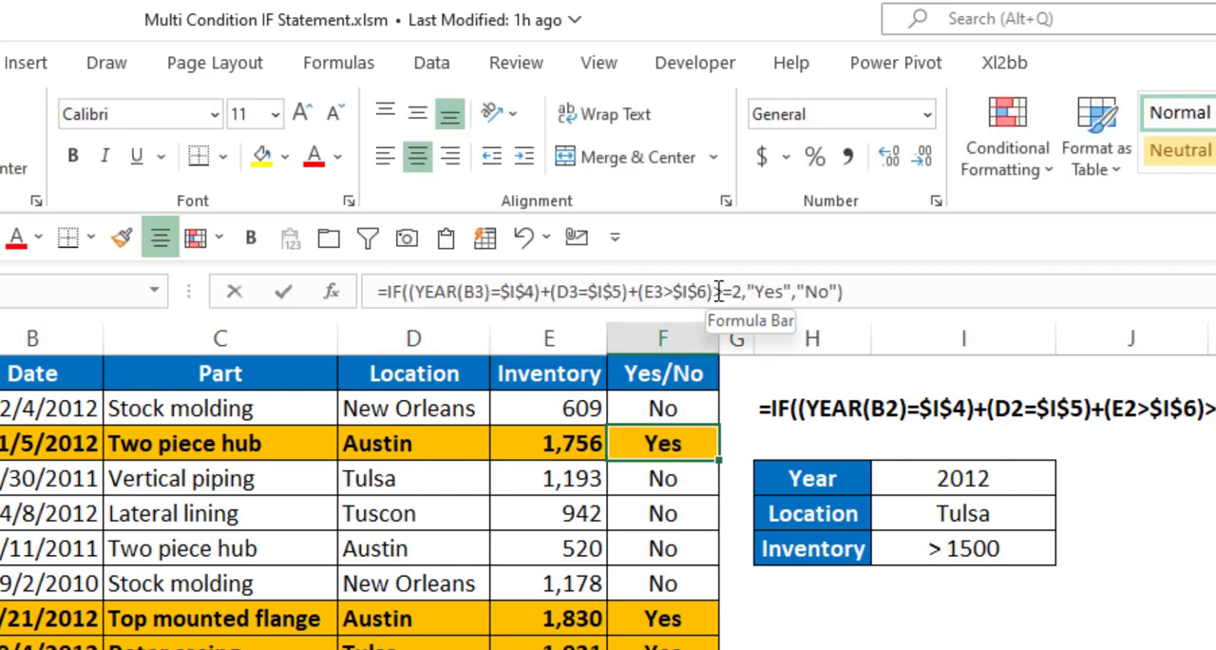
Evaluate the sum of all three tests in the F3 formula as a single part, then discard the evaluation
left_click_drag(712, 291, 411, 290)
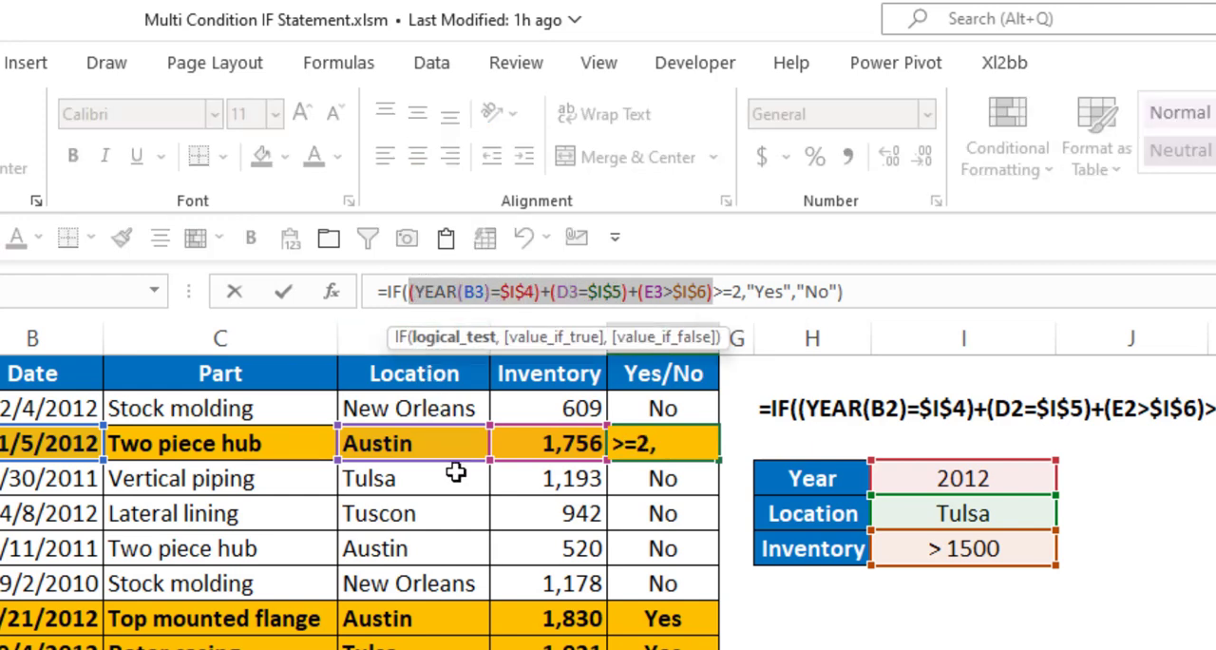
key("F9")
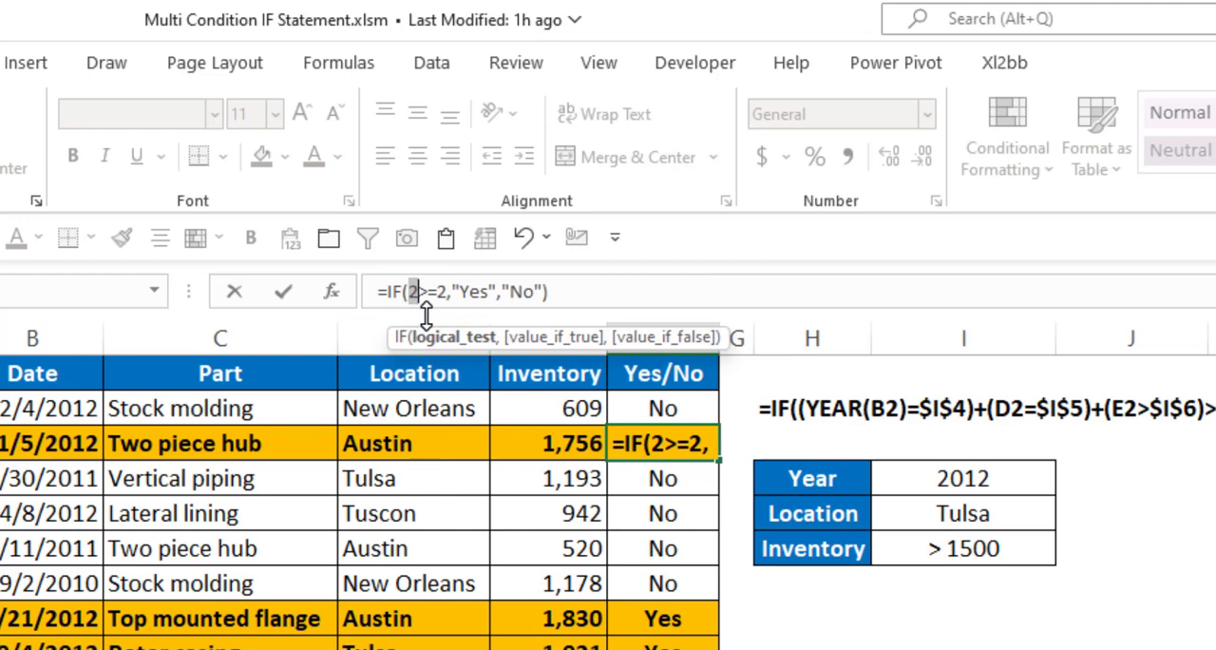
key("Escape")
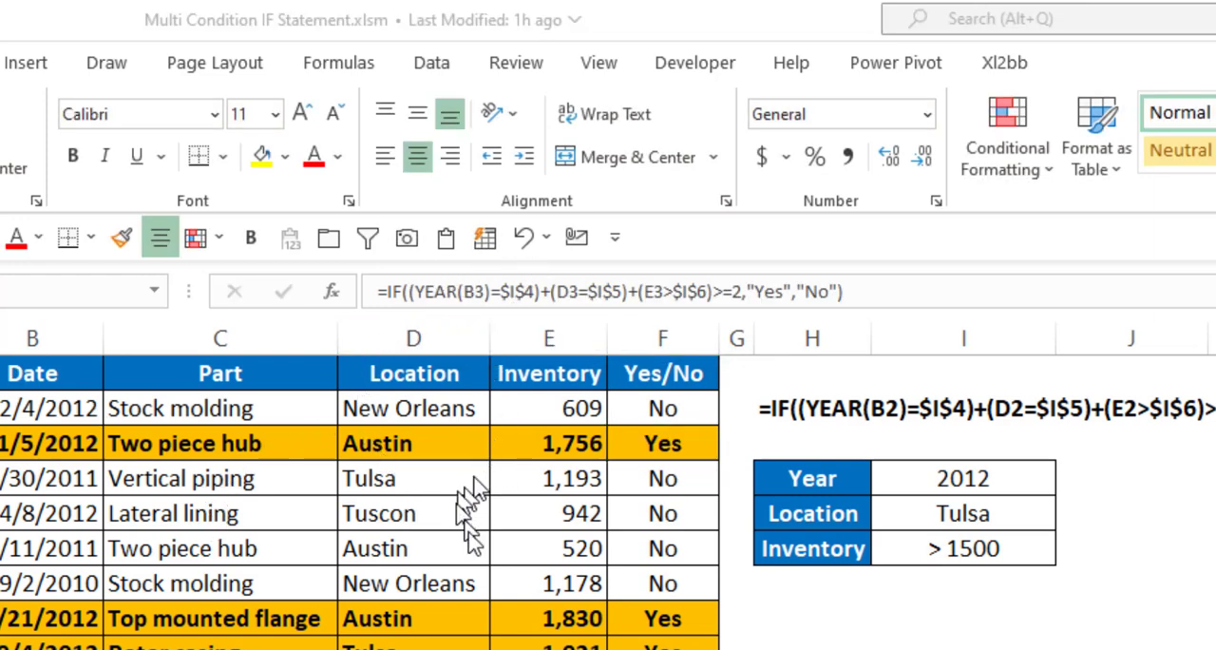